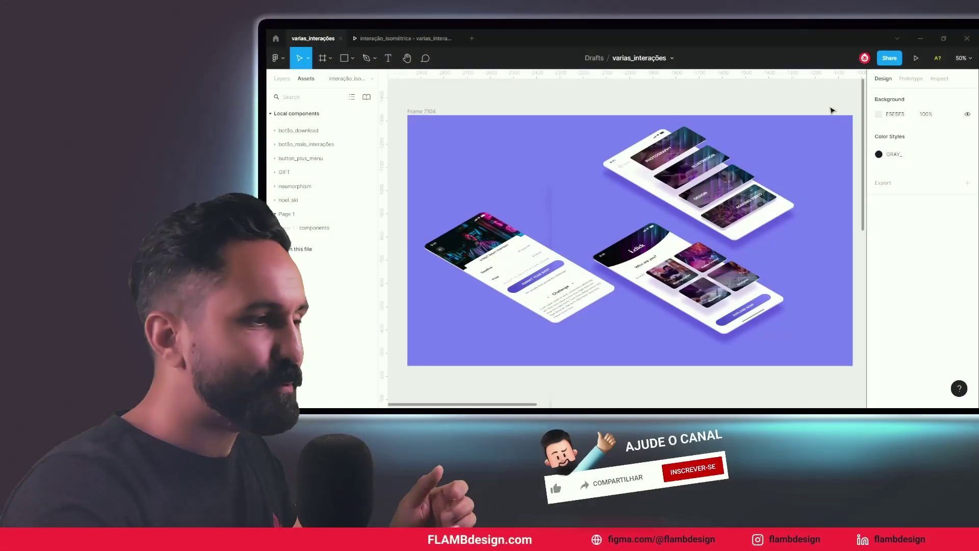
Select the lower-right isometric phone group with the four image cards in Frame 7104.
left_click(725, 302)
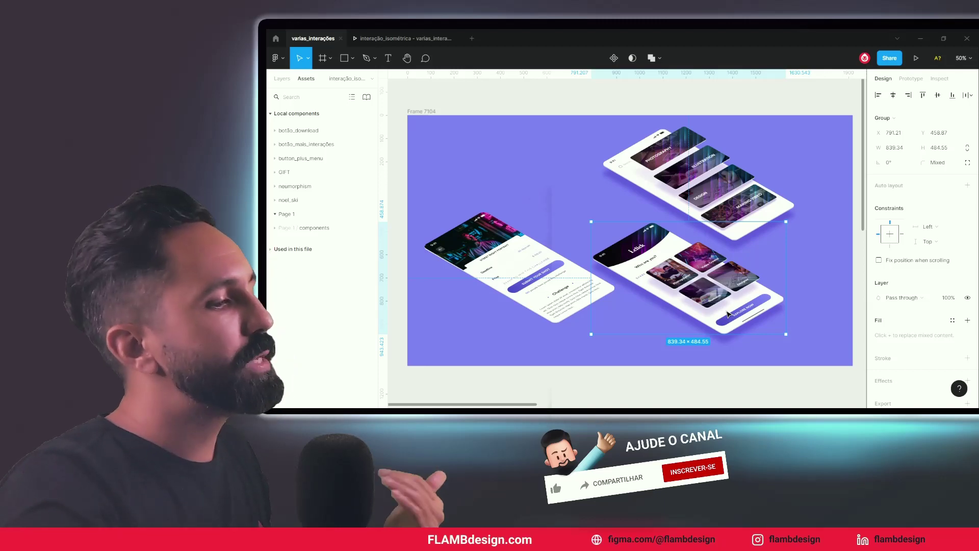
Drag the phone mockup group down into the white Frame 7106.
key("minus")
scroll(585, 187, "down", 3)
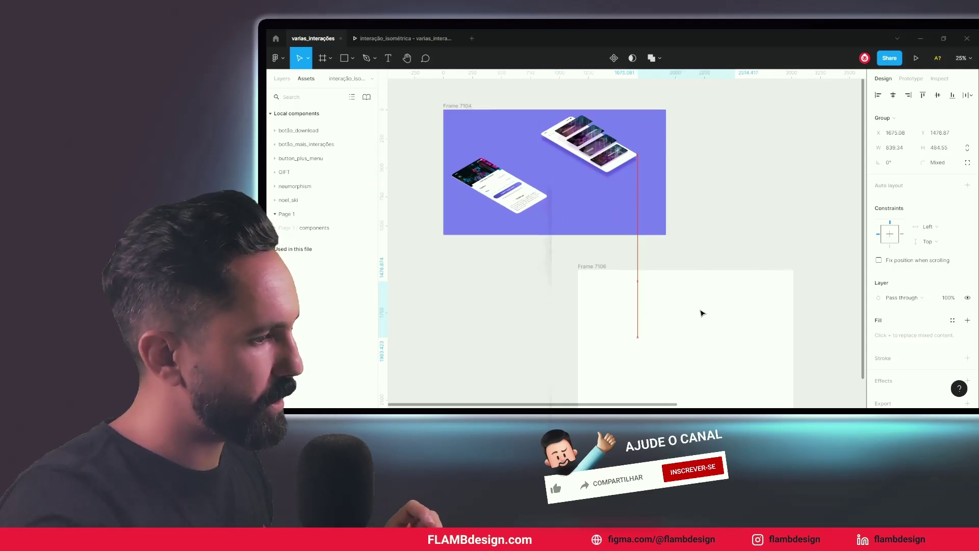
left_click_drag(601, 194, 691, 333)
Rename Frame 7106 to 'components' and select it.
left_click(598, 267)
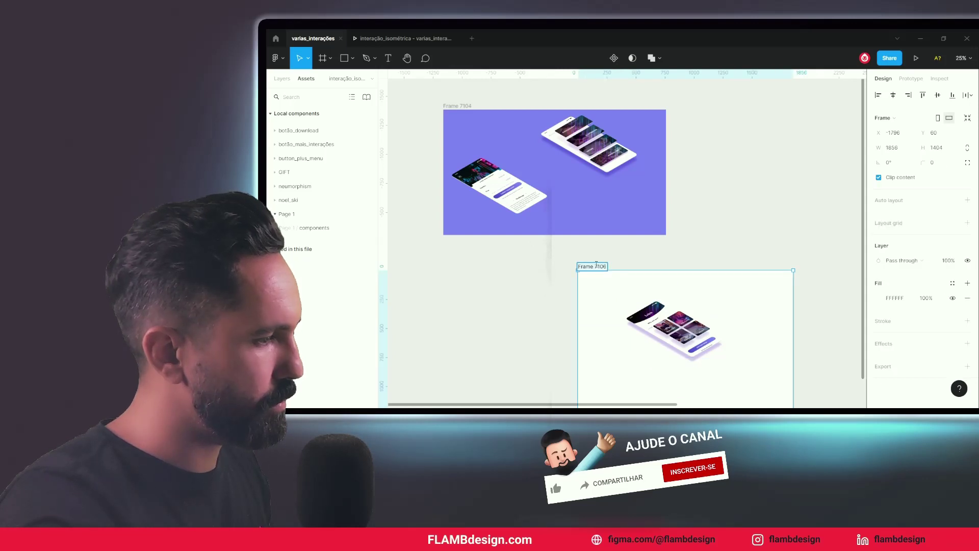
type("component")
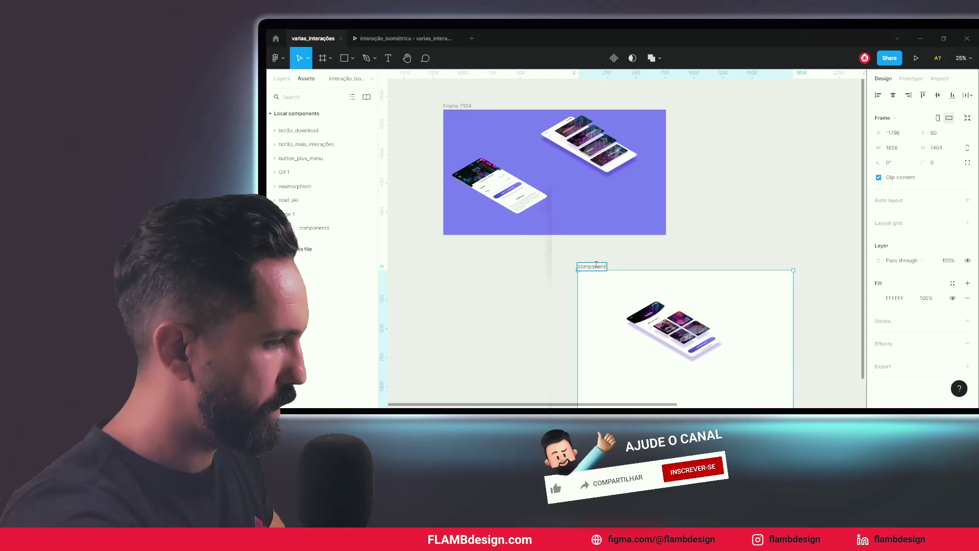
type("s")
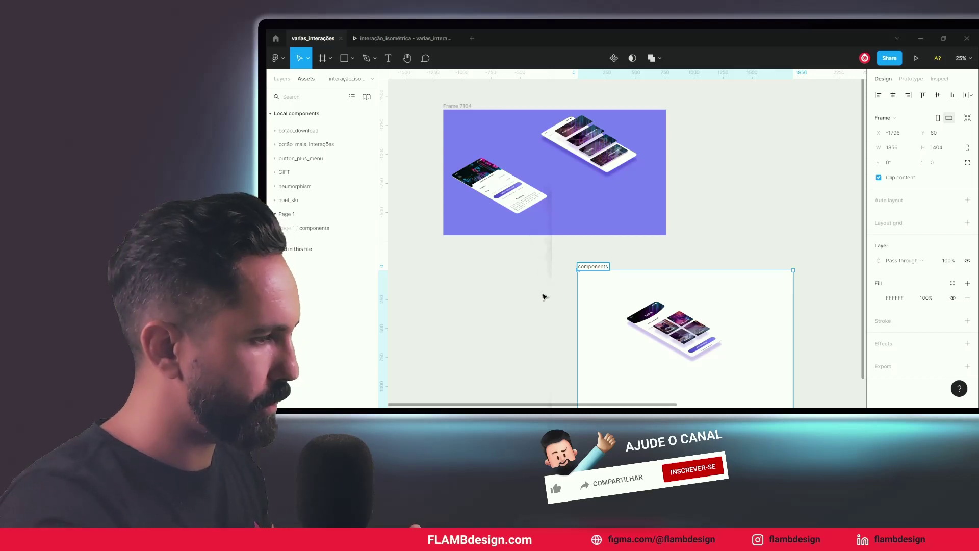
left_click(545, 297)
scroll(637, 229, "down", 3)
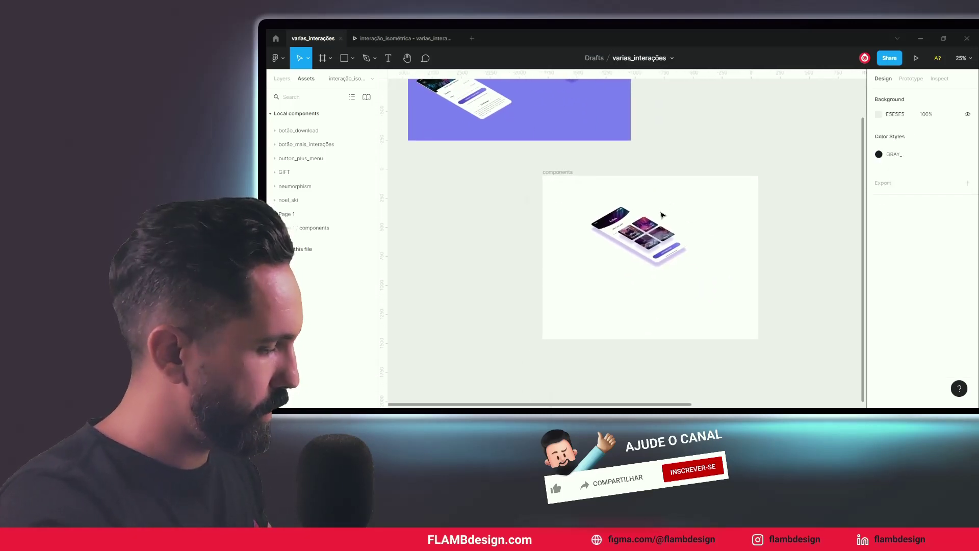
scroll(662, 215, "up", 2)
scroll(671, 202, "up", 1)
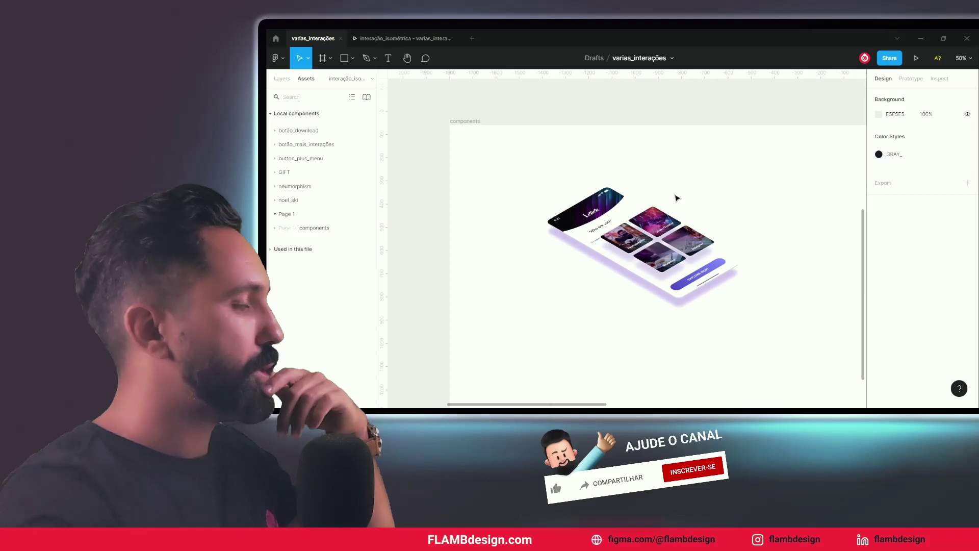
left_click(473, 121)
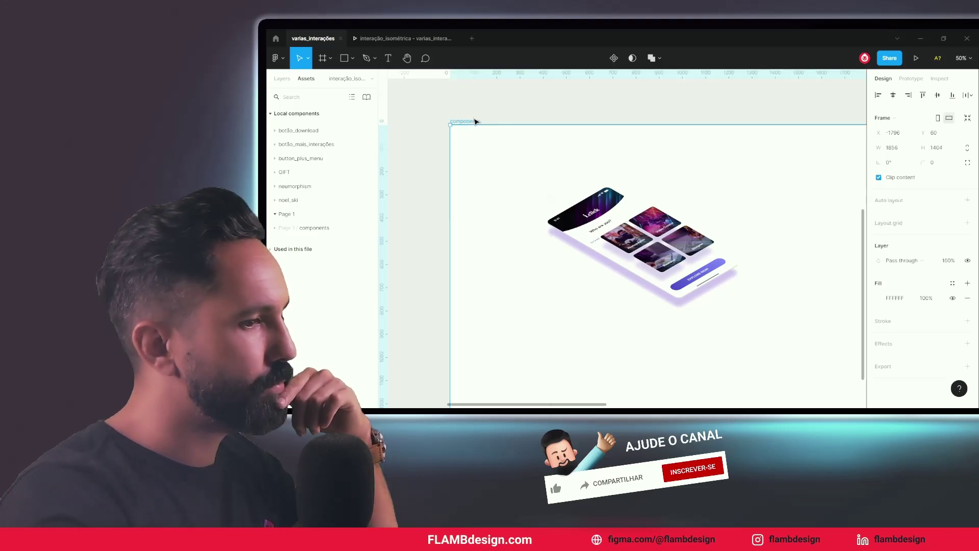
Change the components frame fill from white to dark blue-grey 41444D.
left_click(878, 298)
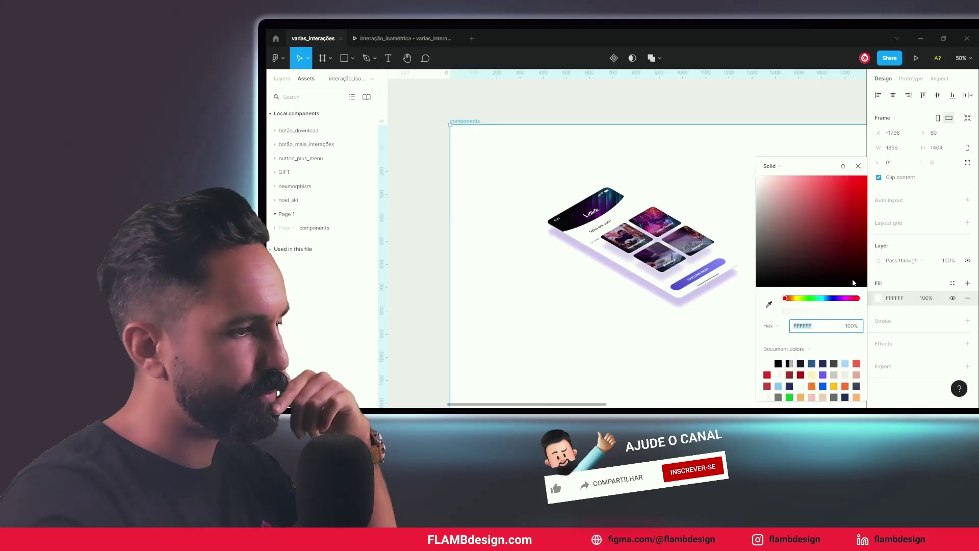
left_click_drag(809, 247, 756, 250)
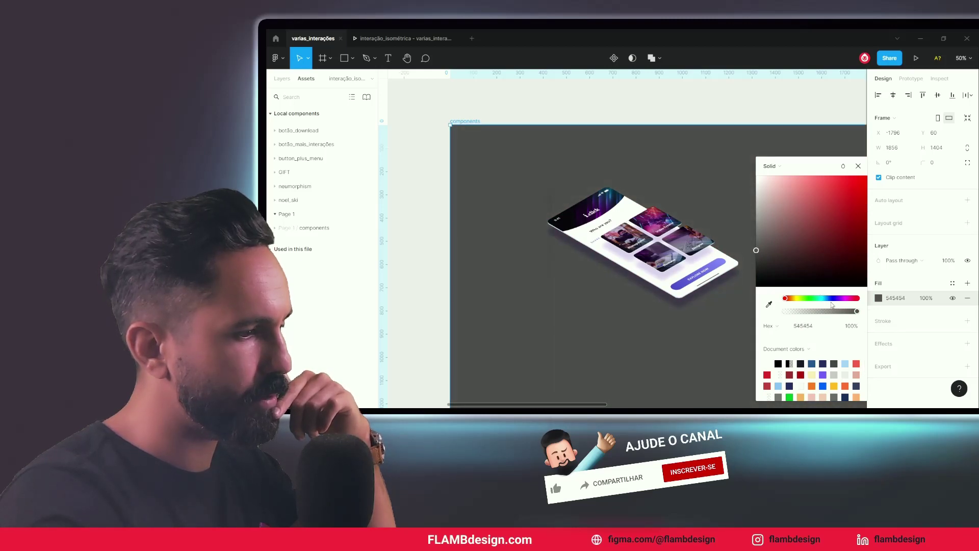
left_click(776, 253)
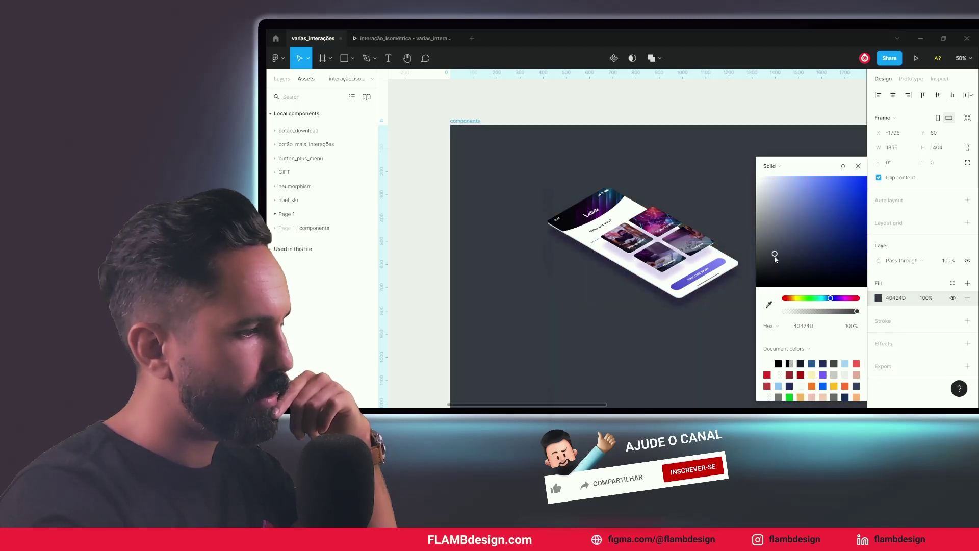
left_click(858, 167)
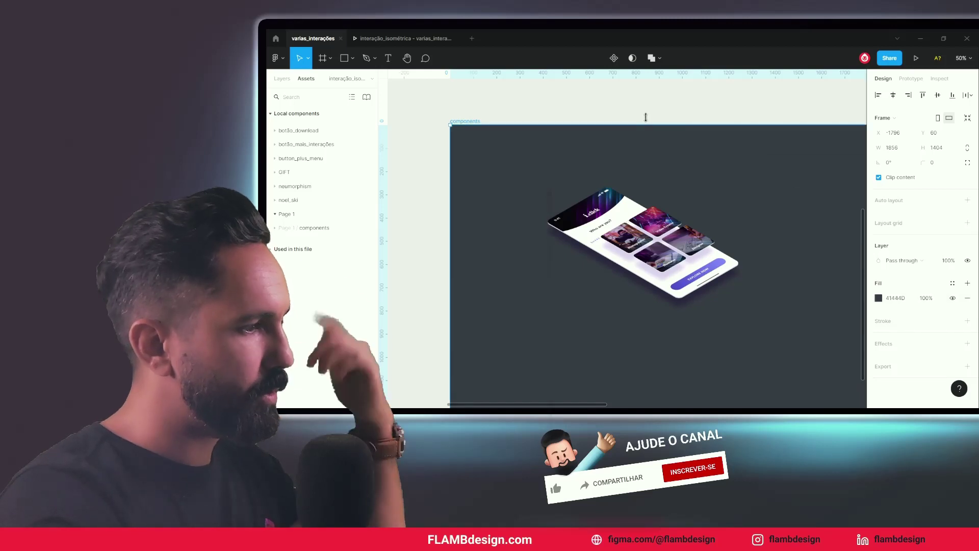
left_click(627, 87)
Show the Layers list and drag the inner image-cards group off the phone and back.
left_click(669, 247)
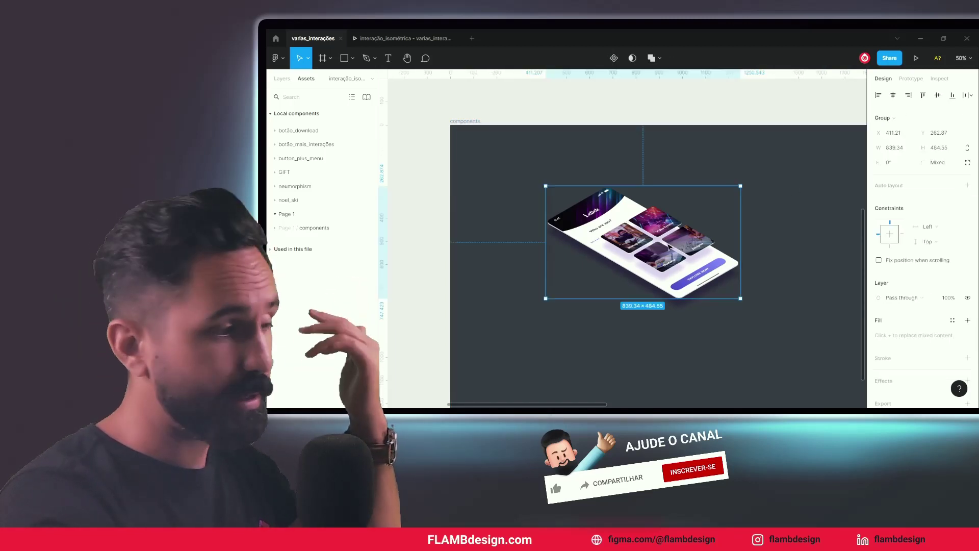
left_click(586, 122)
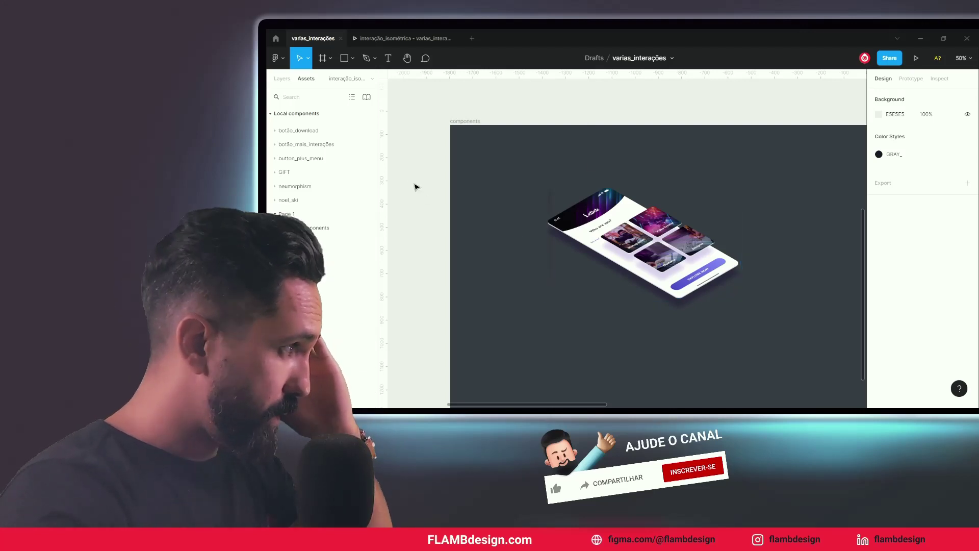
left_click(282, 79)
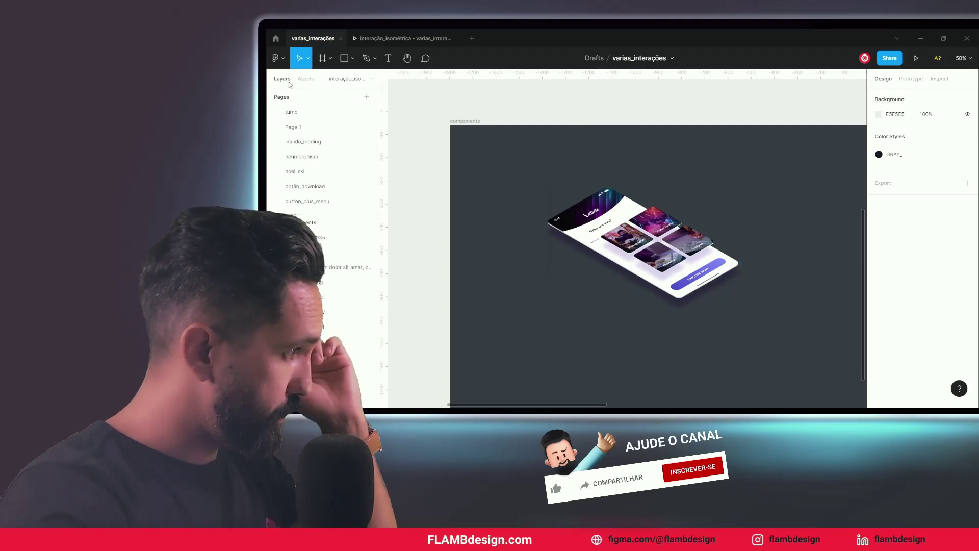
left_click(621, 229)
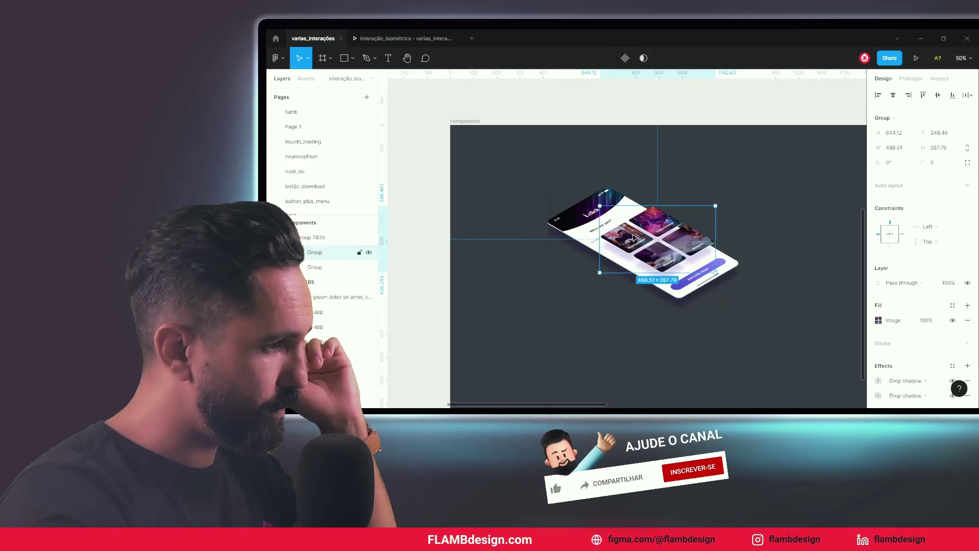
left_click_drag(633, 235, 659, 218)
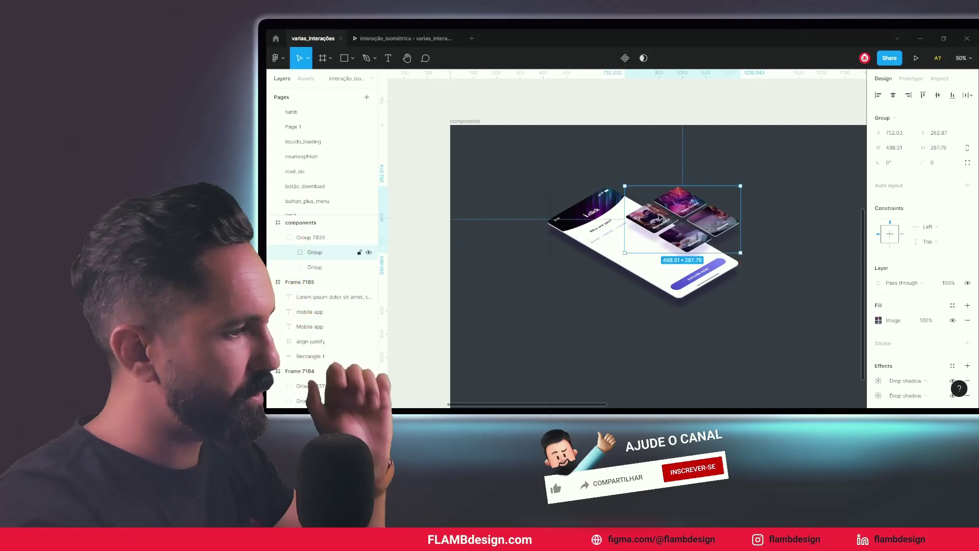
mouse_move(660, 218)
left_mouse_down()
mouse_move(717, 186)
mouse_move(684, 183)
left_mouse_up()
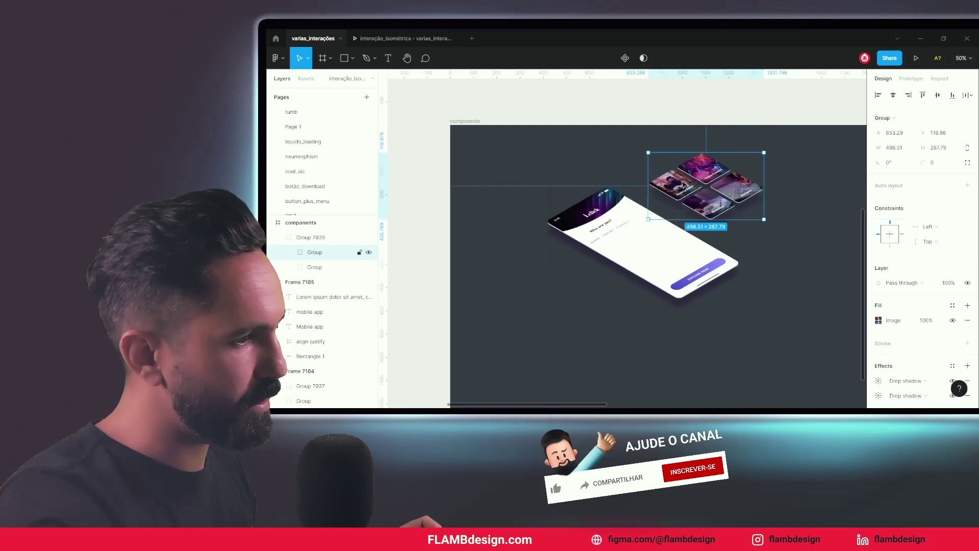
left_click_drag(717, 197, 679, 230)
Undo and redo moves until the cards rest on the screen at X 644.12, Y 348.46.
left_click(699, 292)
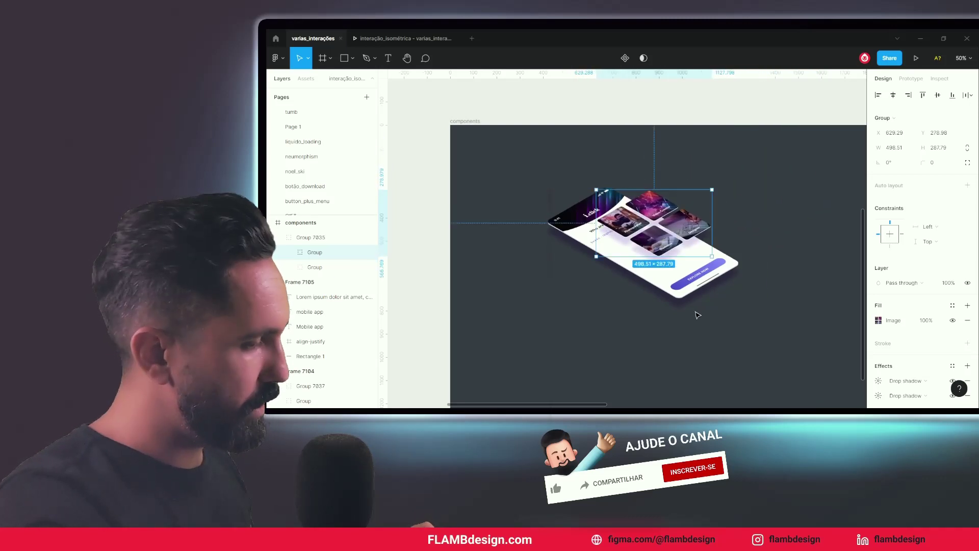
left_click_drag(698, 292, 719, 360)
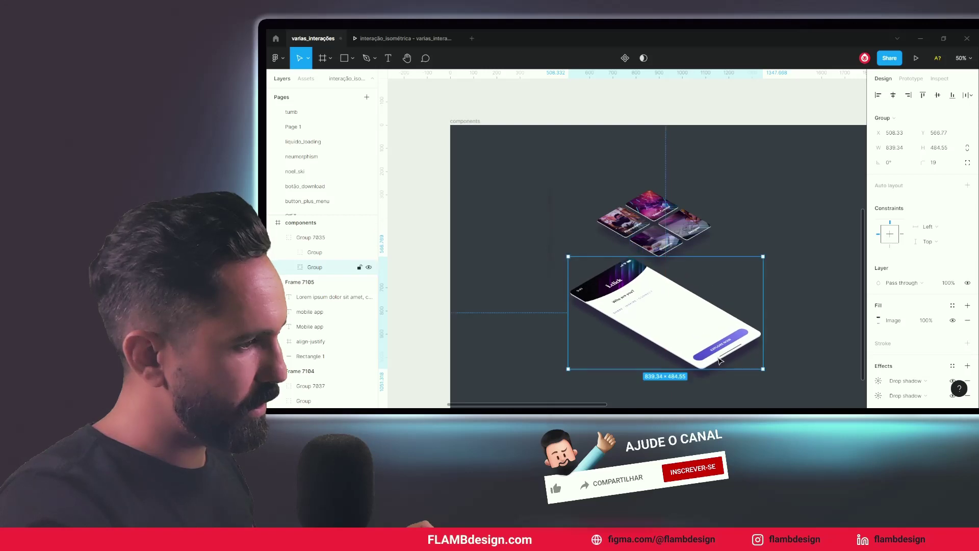
key("ctrl+z")
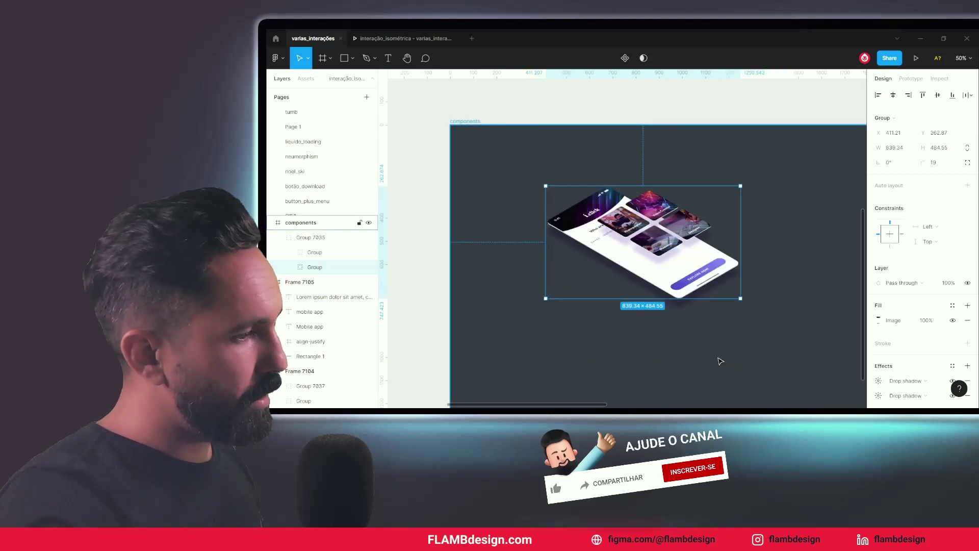
key("ctrl+z")
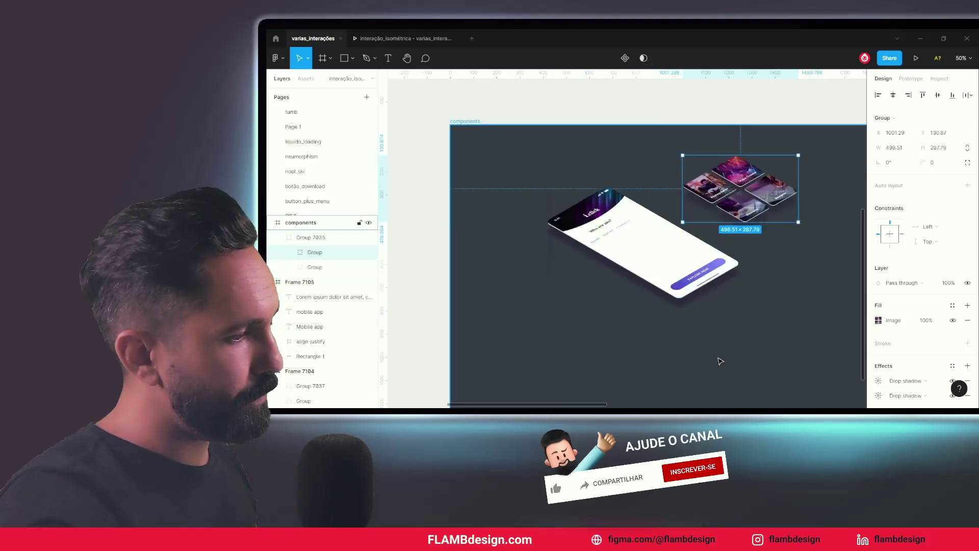
key("ctrl+shift+z")
key("ctrl+shift+z")
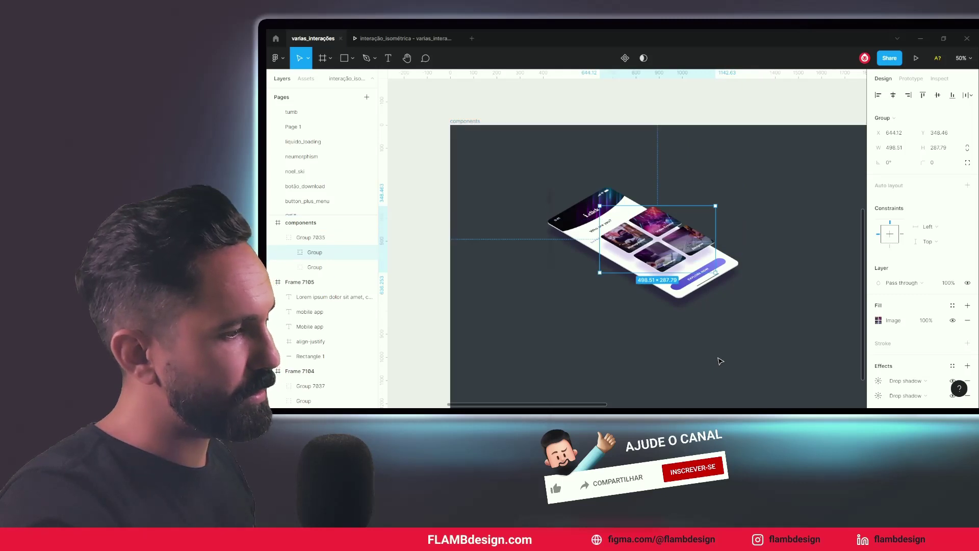
left_click(720, 361)
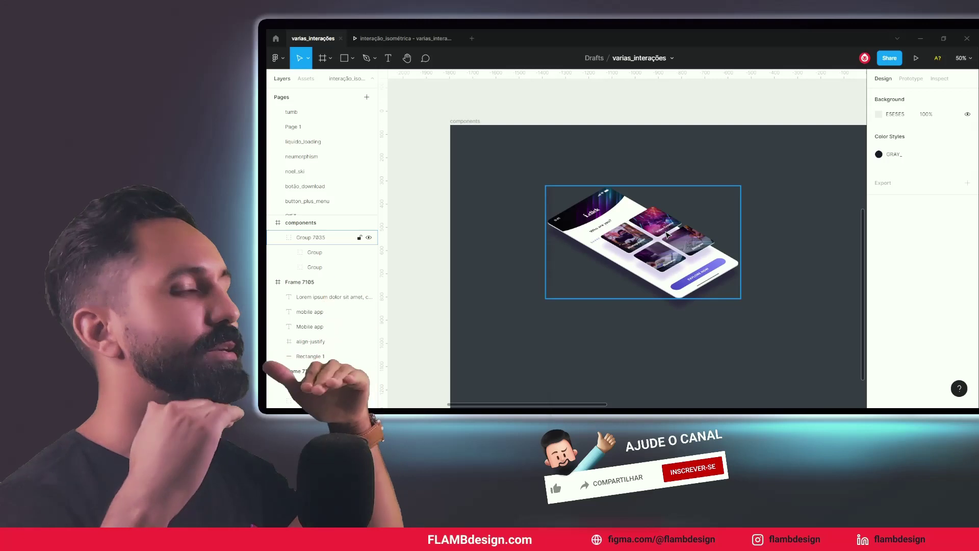
Nudge Group 7035 down-right and convert it to a component with Ctrl+Alt+K.
left_click(749, 246)
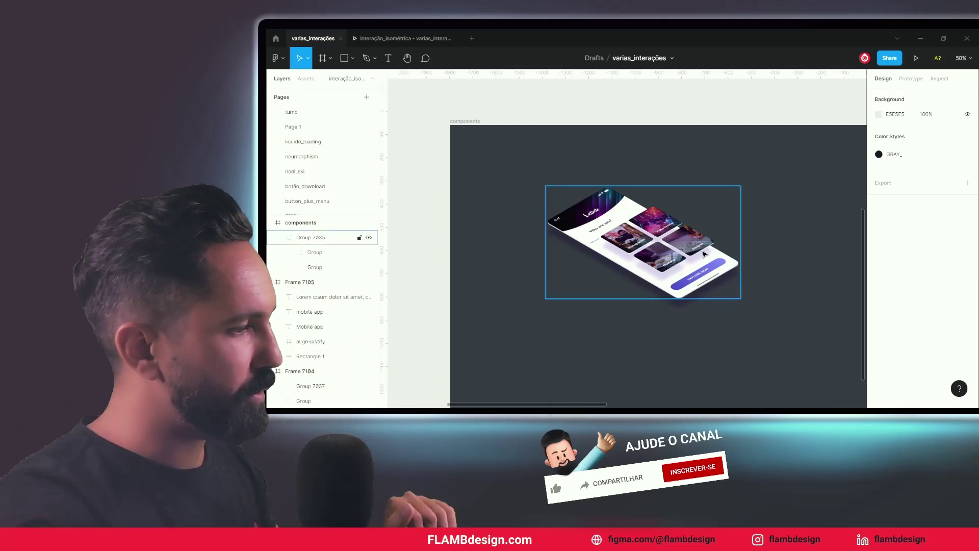
left_click(677, 256)
left_click_drag(666, 245, 673, 252)
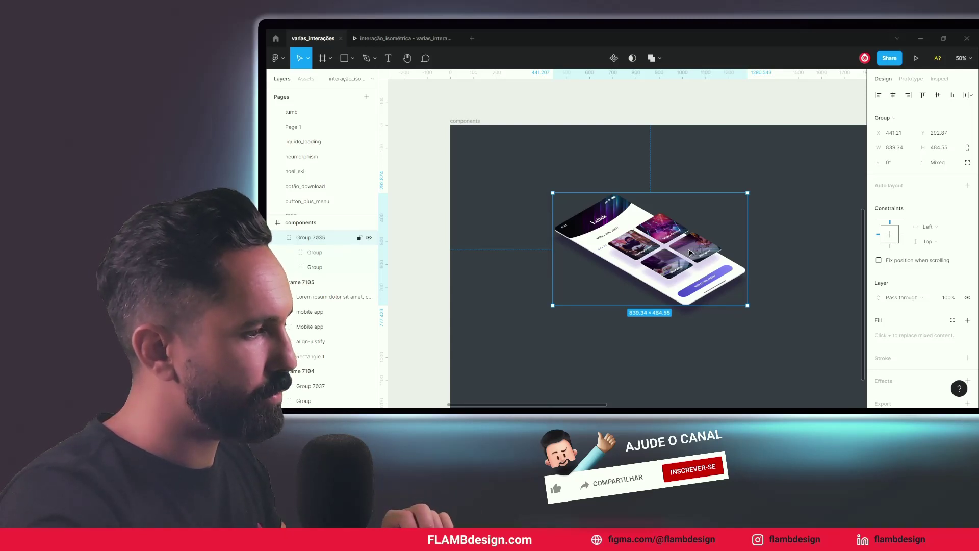
left_click_drag(689, 252, 703, 263)
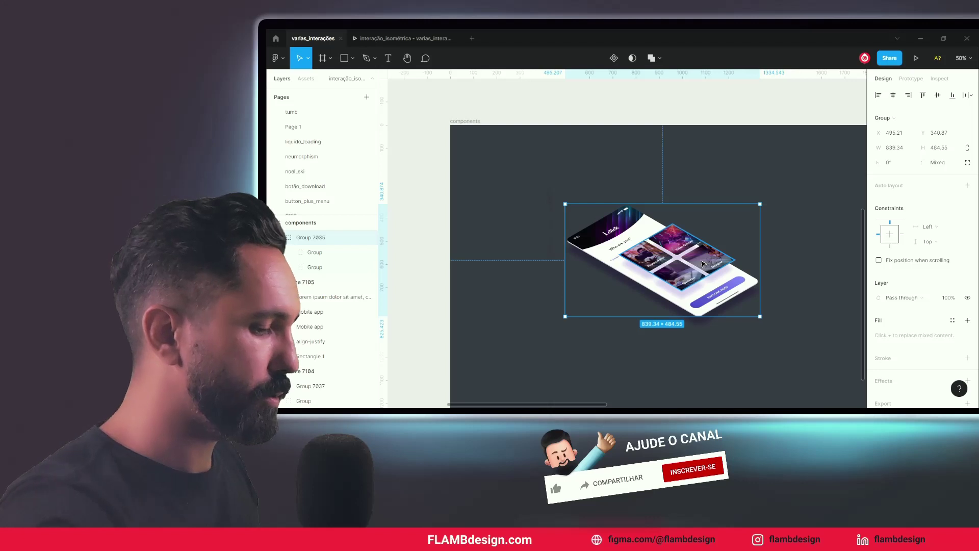
key("ctrl+alt+k")
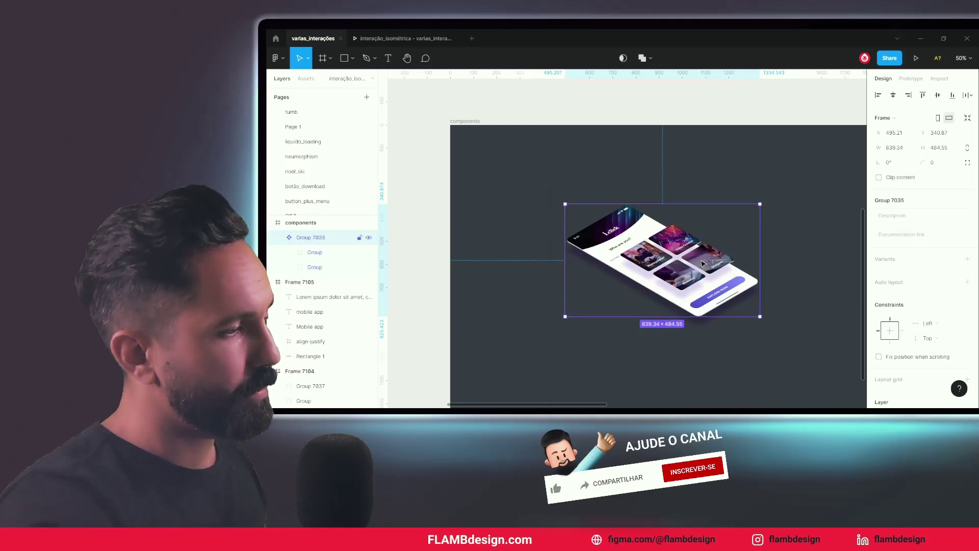
Undo that conversion, then recreate the component via the right-click Create component option.
right_click(676, 238)
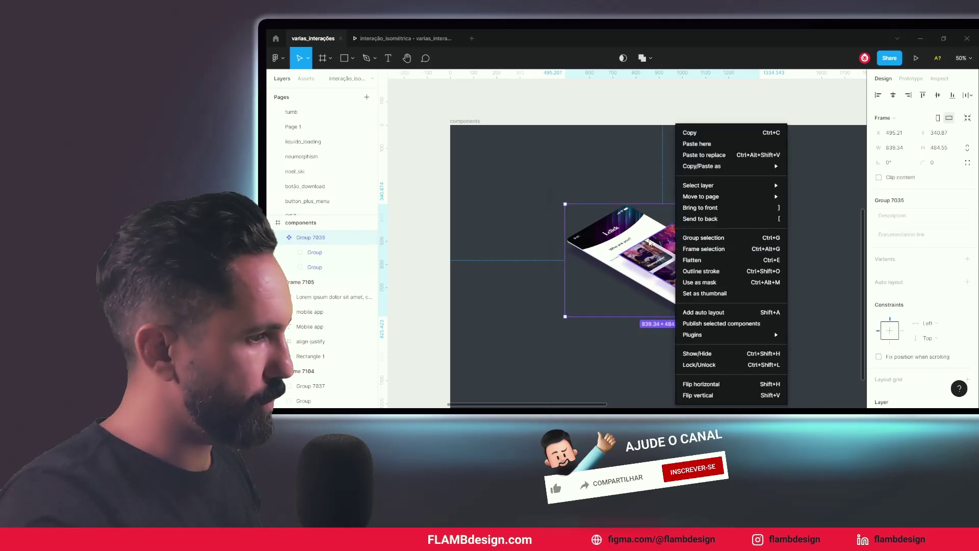
key("Escape")
key("ctrl+z")
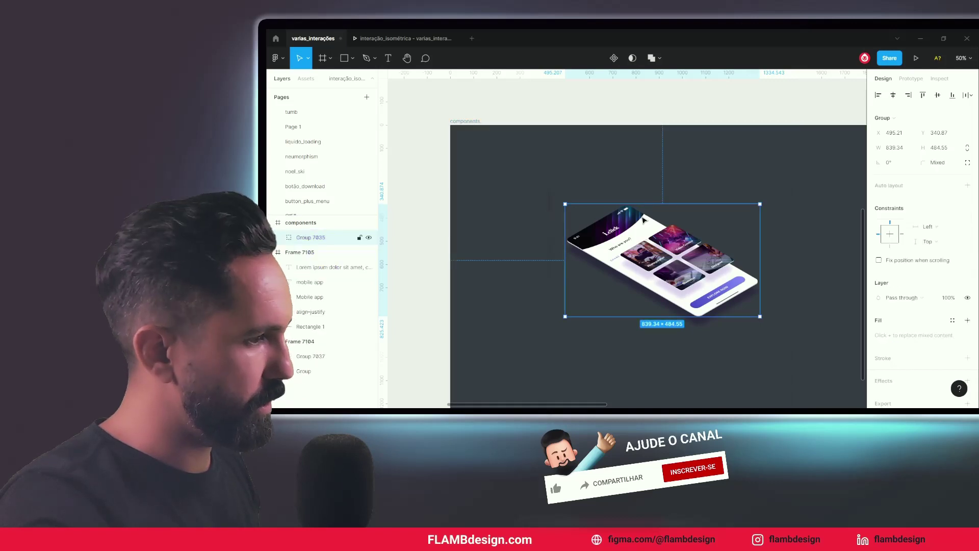
right_click(634, 223)
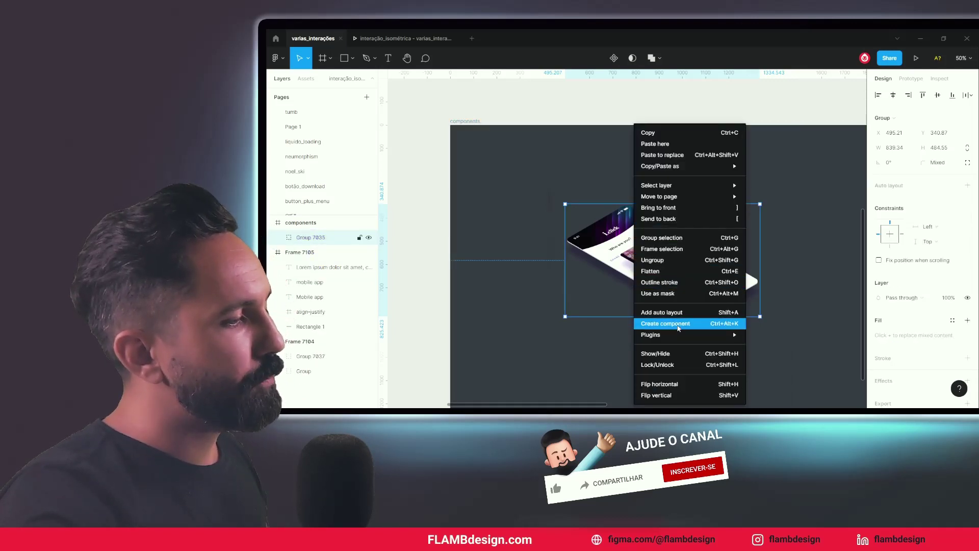
left_click(678, 324)
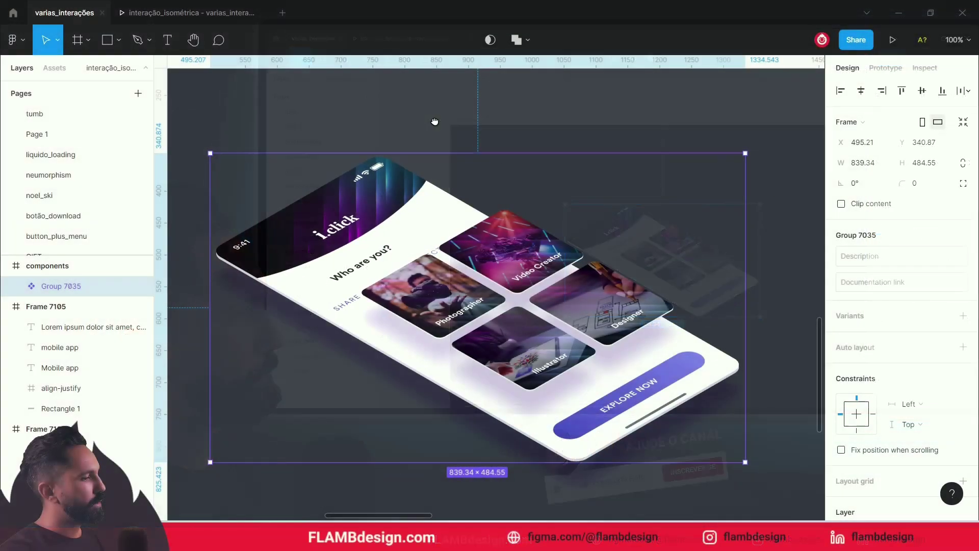
Rename the Group 7035 component to card_3d in the Layers panel.
key("minus")
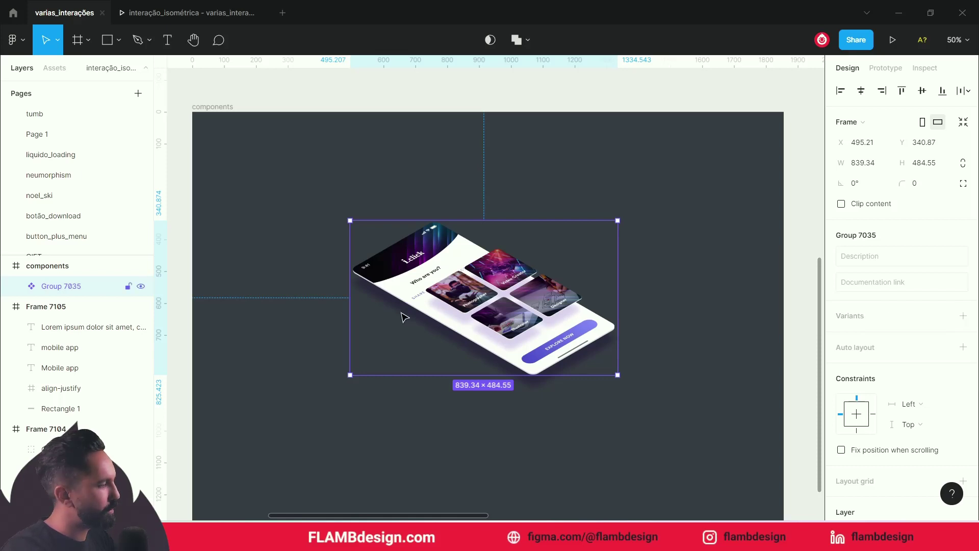
double_click(63, 286)
type("card_3d")
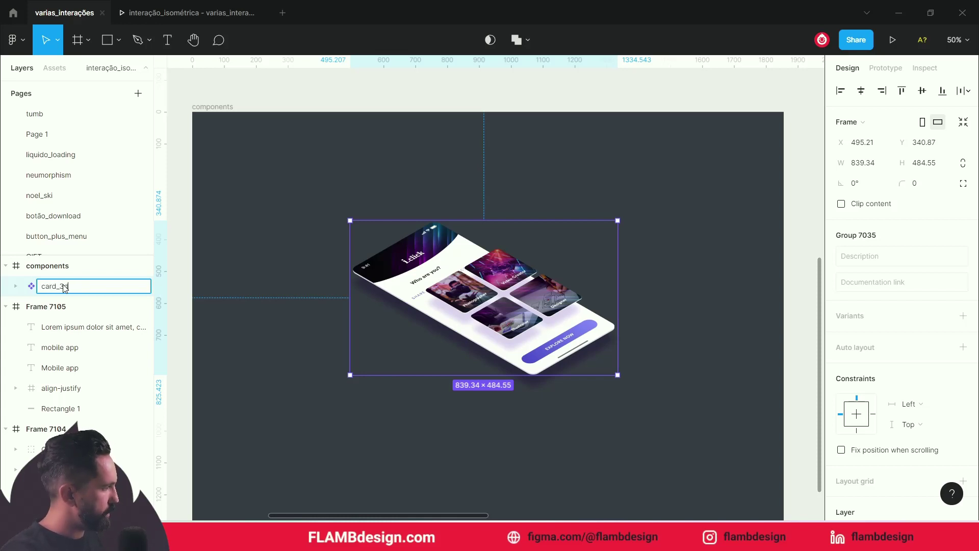
left_click(273, 212)
left_click(540, 276)
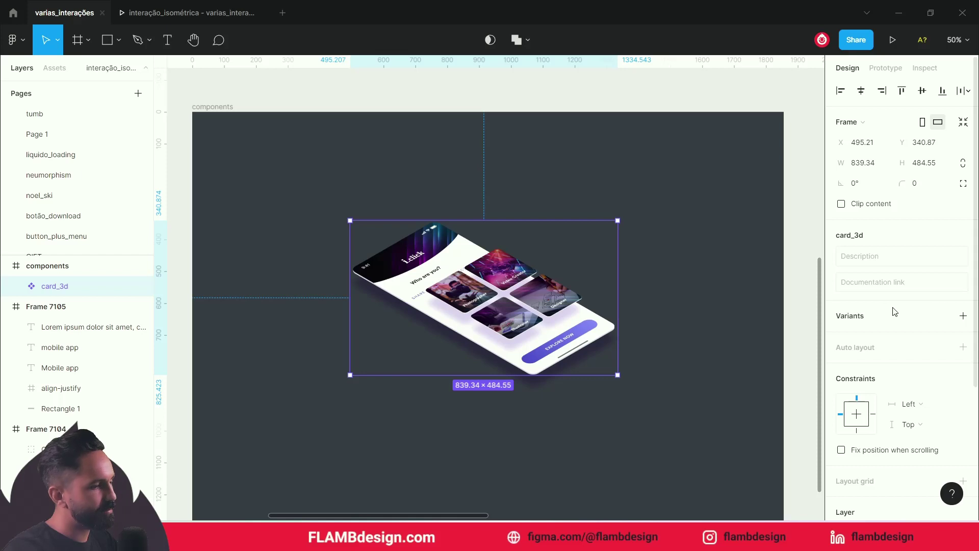
Add a second variant, Variant2, to the card_3d component.
left_click(963, 320)
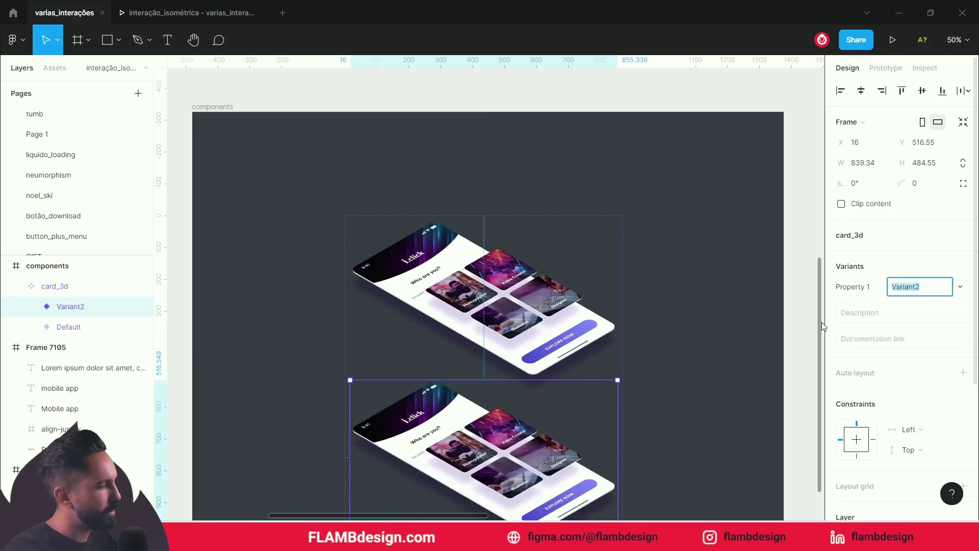
scroll(734, 321, "down", 2)
scroll(717, 332, "down", 2)
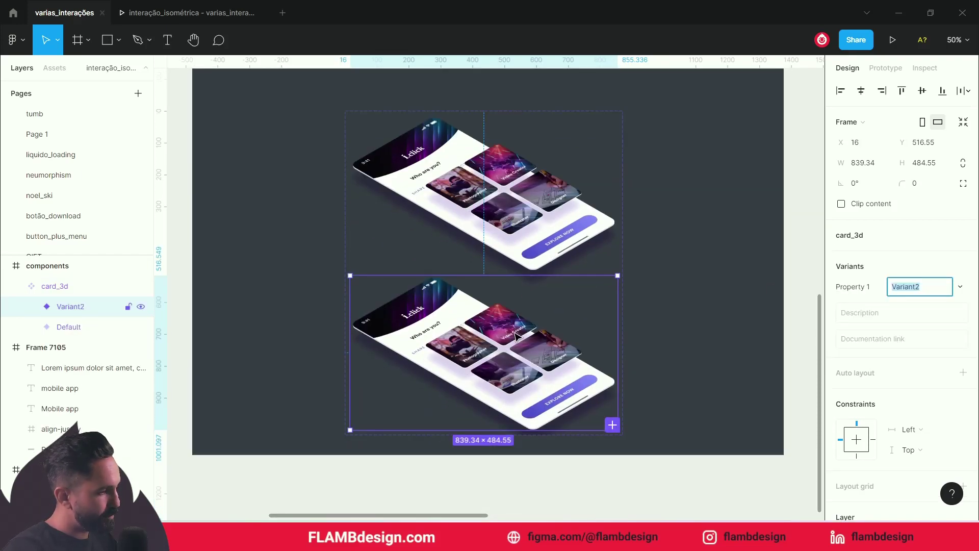
Drill into the Default variant's card group and select the image 3 layer.
left_click(509, 196)
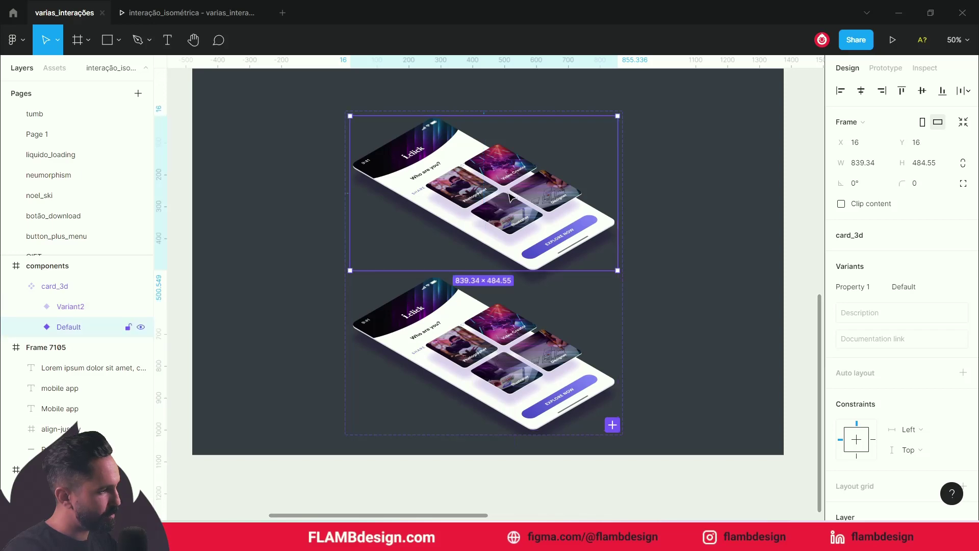
left_click(513, 180)
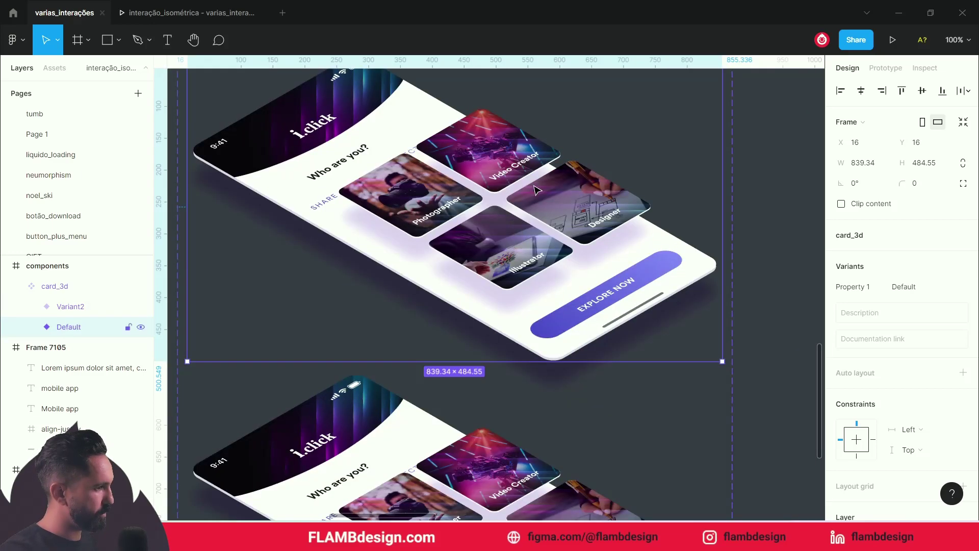
double_click(537, 190)
scroll(545, 218, "up", 1)
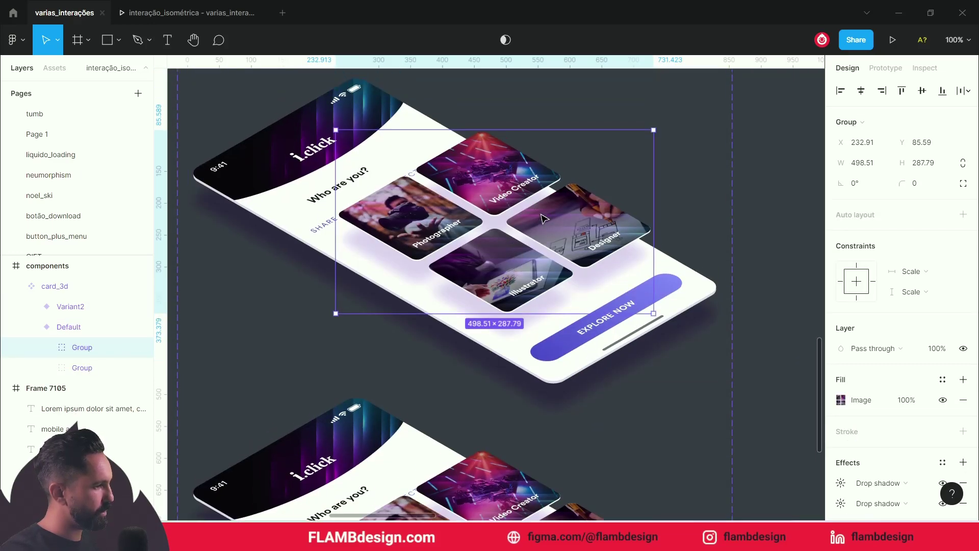
left_click(797, 228)
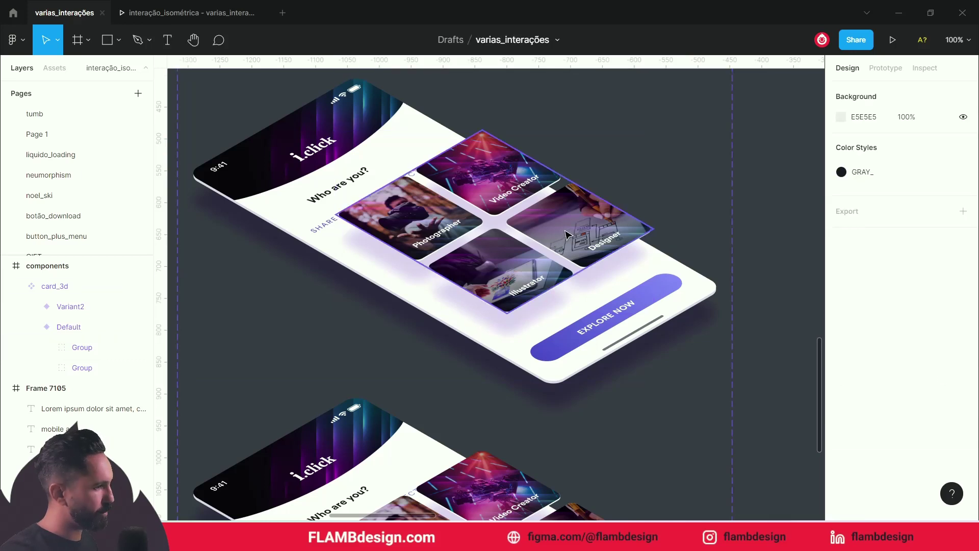
left_click(564, 237)
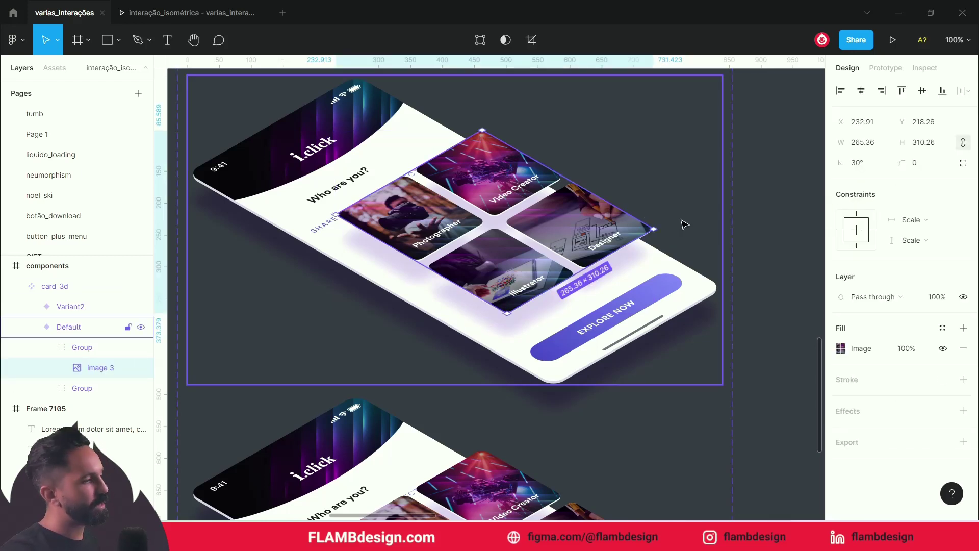
left_click(775, 247)
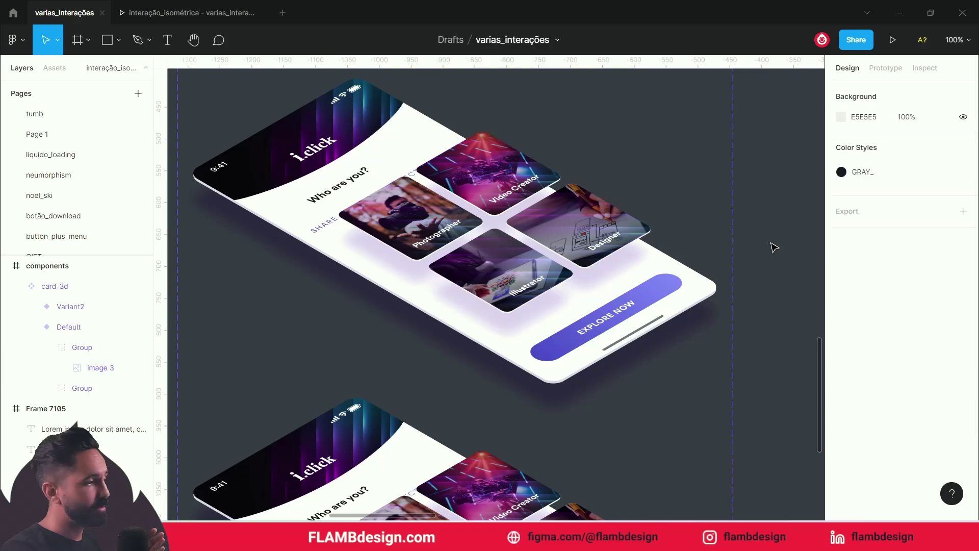
left_click(583, 240)
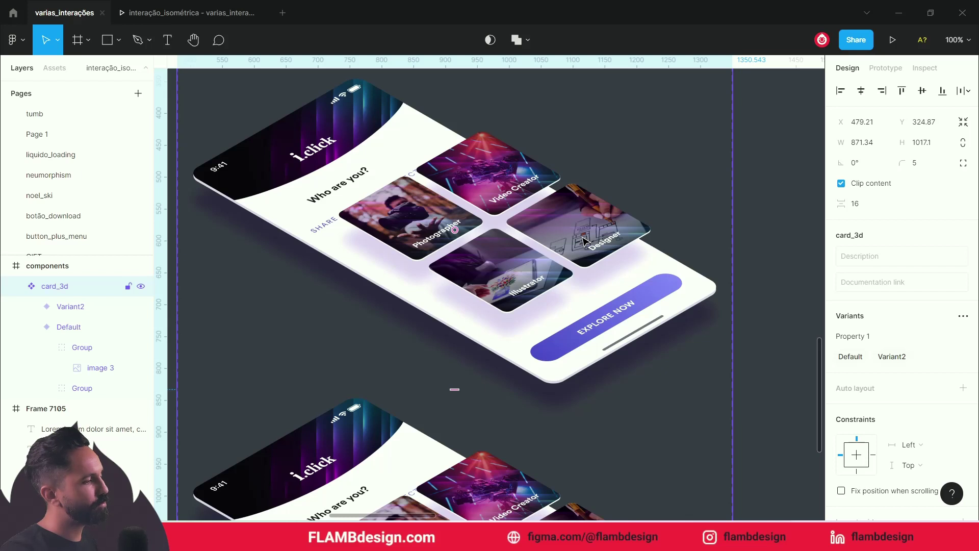
left_click(583, 240)
left_click(582, 240)
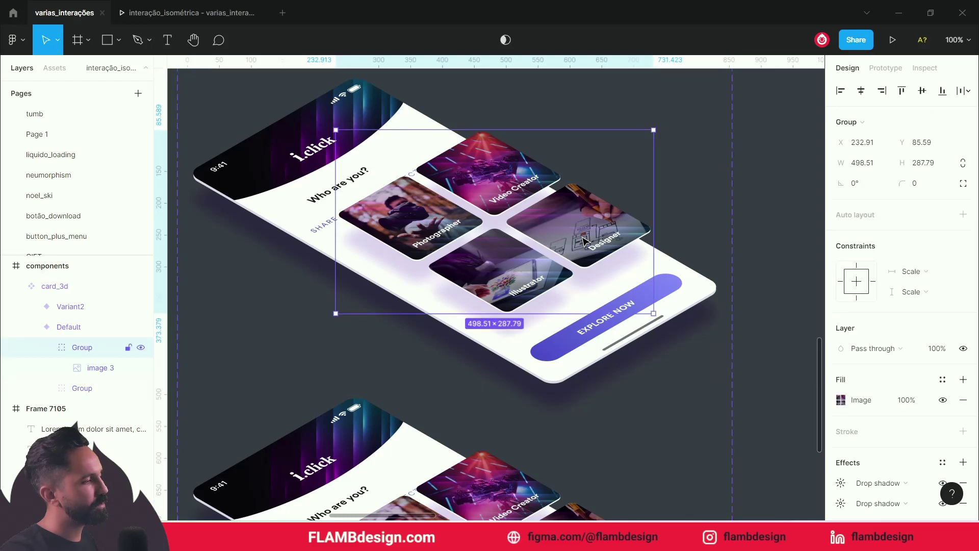
left_click(776, 264)
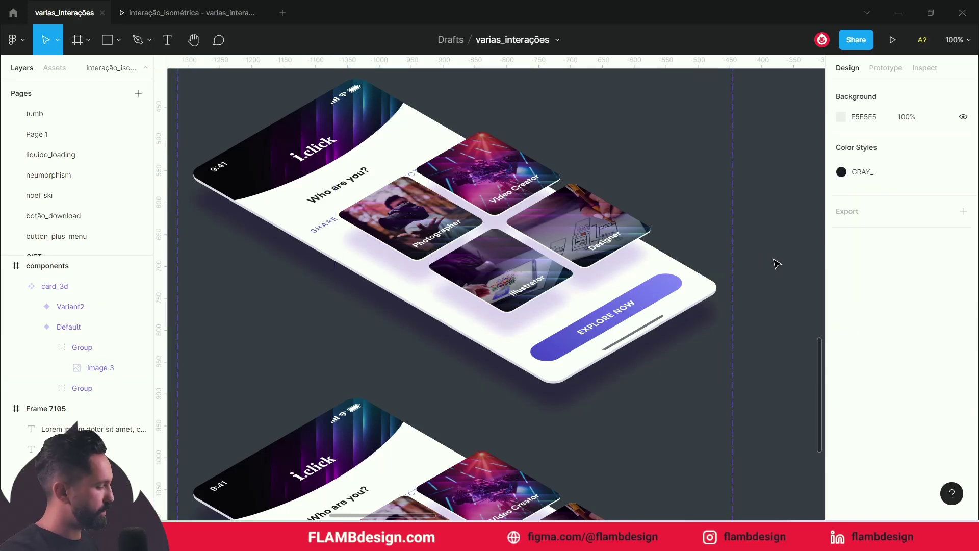
left_click(590, 207, "ctrl")
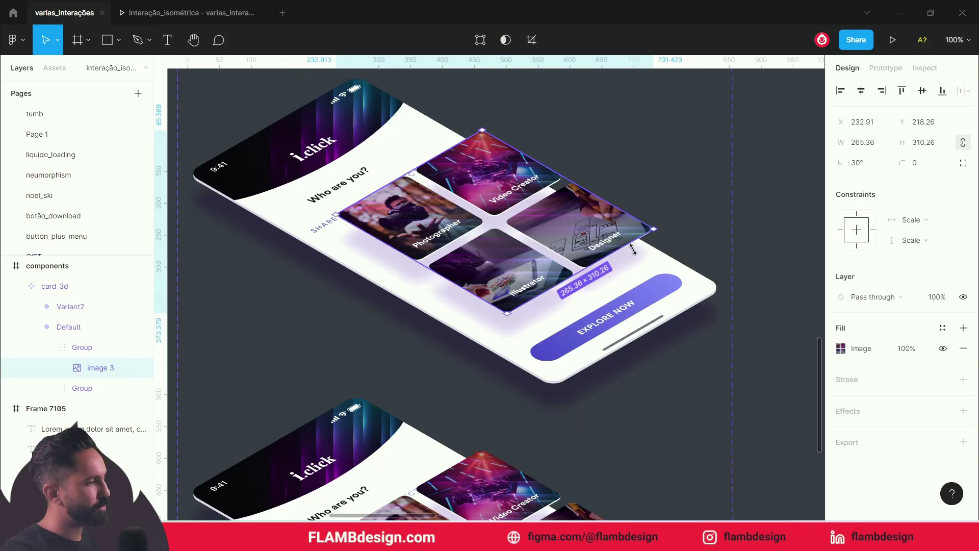
Nudge image 3 in the Default variant down about 45 px to Y 263.26.
scroll(617, 284, "down", 1)
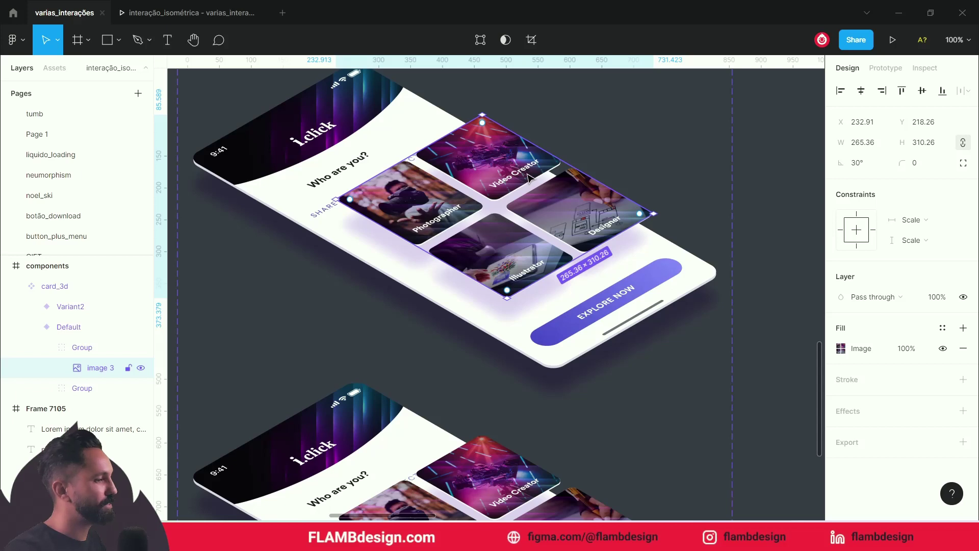
scroll(539, 204, "down", 1)
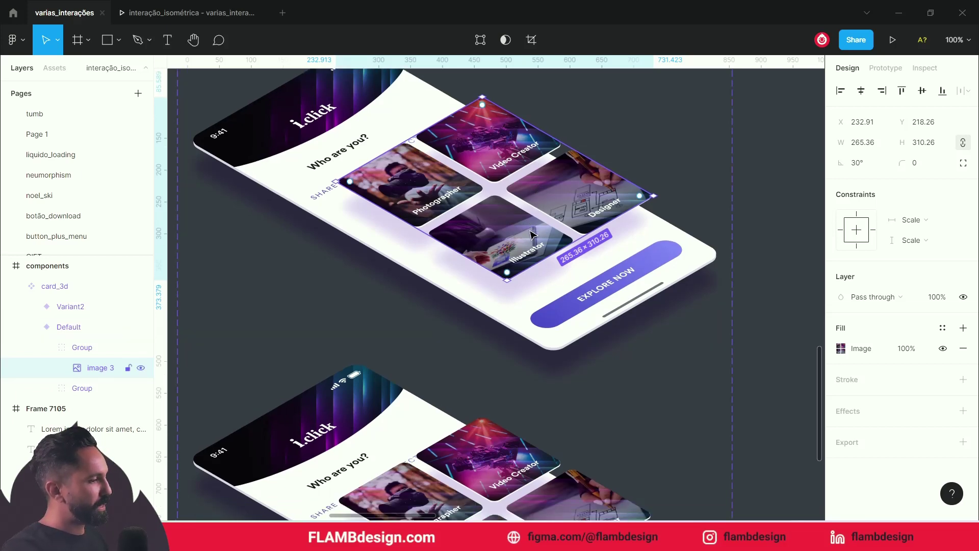
key("Down")
key("Down")
key("Down")
key("Down")
key("Down")
key("Down")
key("shift+Down")
key("shift+Down")
key("Down")
key("Down")
key("Down")
key("Down")
key("Down")
key("Down")
key("Down")
key("Down")
key("Down")
key("Down")
key("Down")
key("Down")
key("Down")
key("Down")
key("Down")
key("Down")
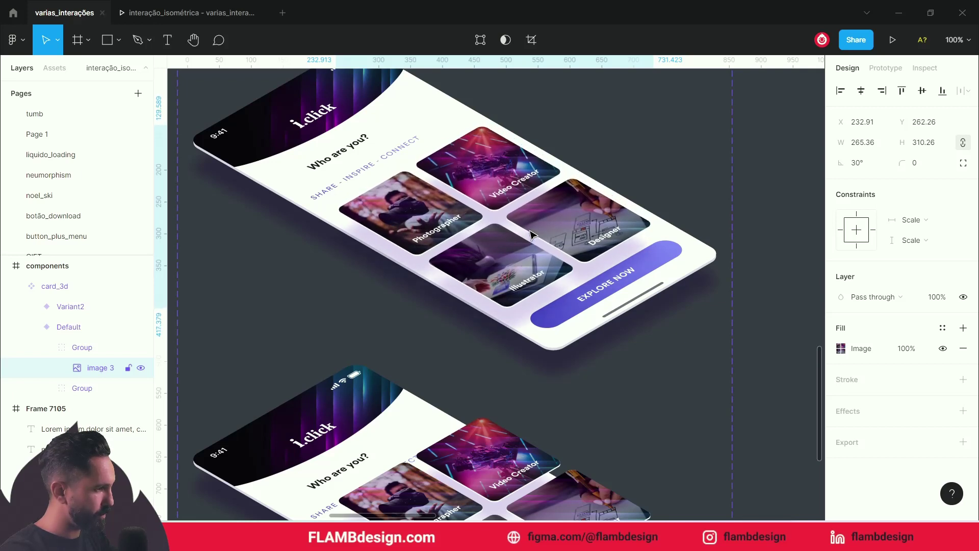
key("Down")
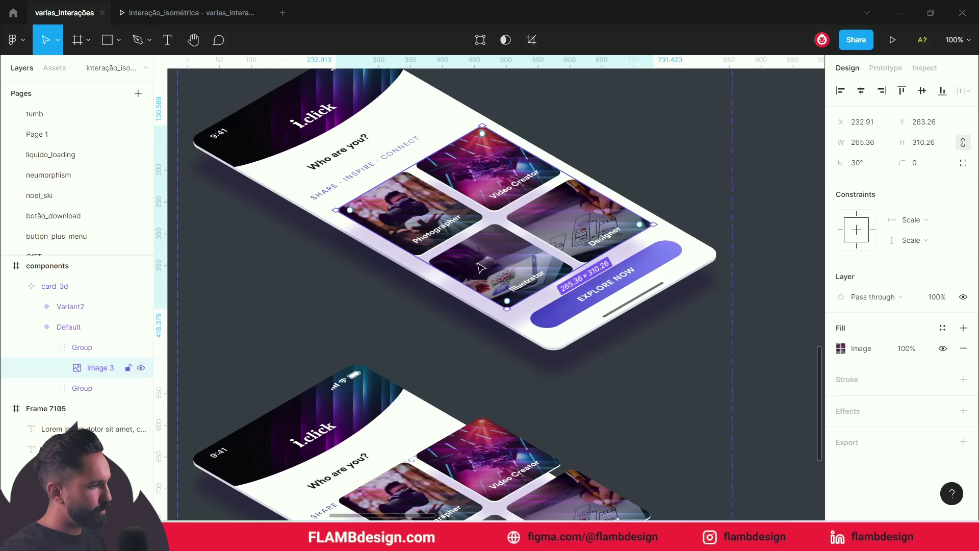
left_click(760, 197)
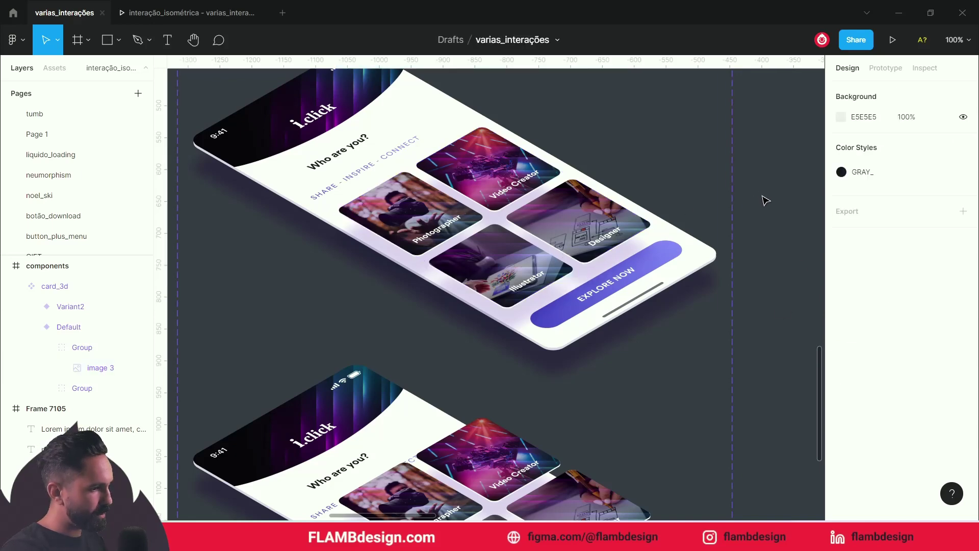
Toggle the Default card group's second drop shadow on and off, leaving it hidden.
left_click(565, 239)
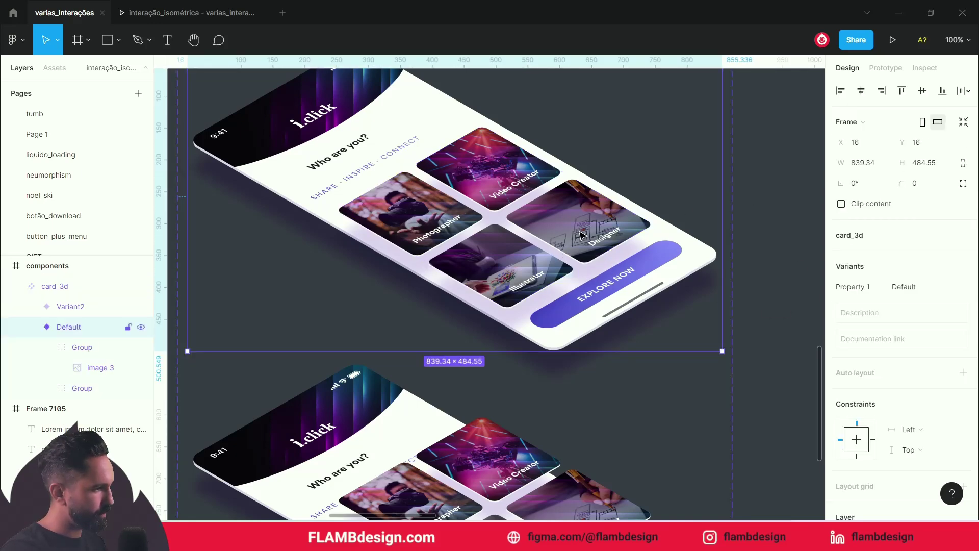
left_click(581, 235)
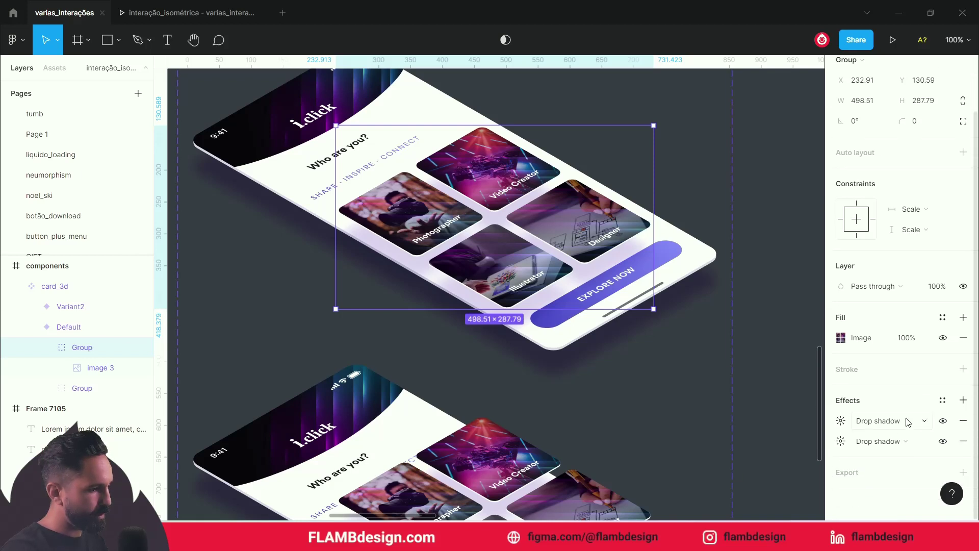
left_click(841, 444)
left_click(842, 443)
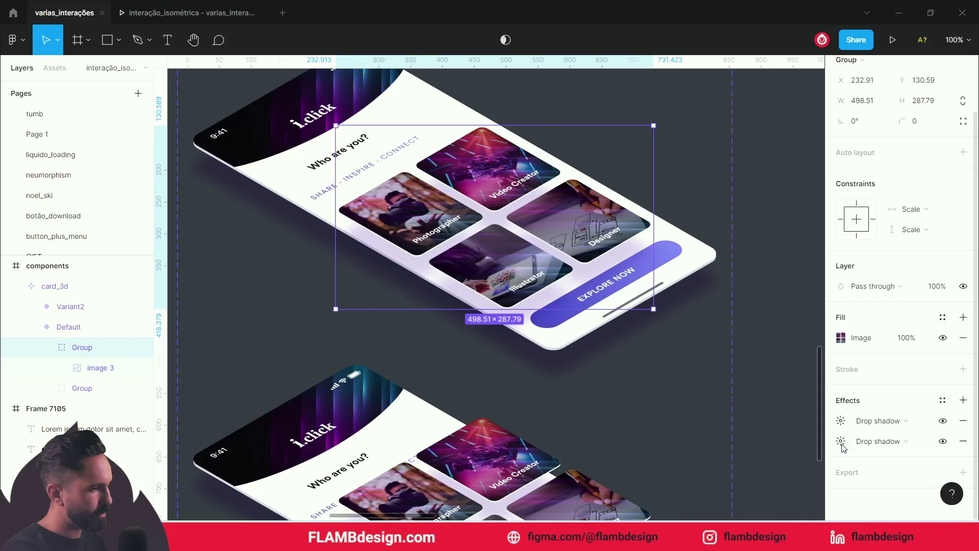
left_click(943, 441)
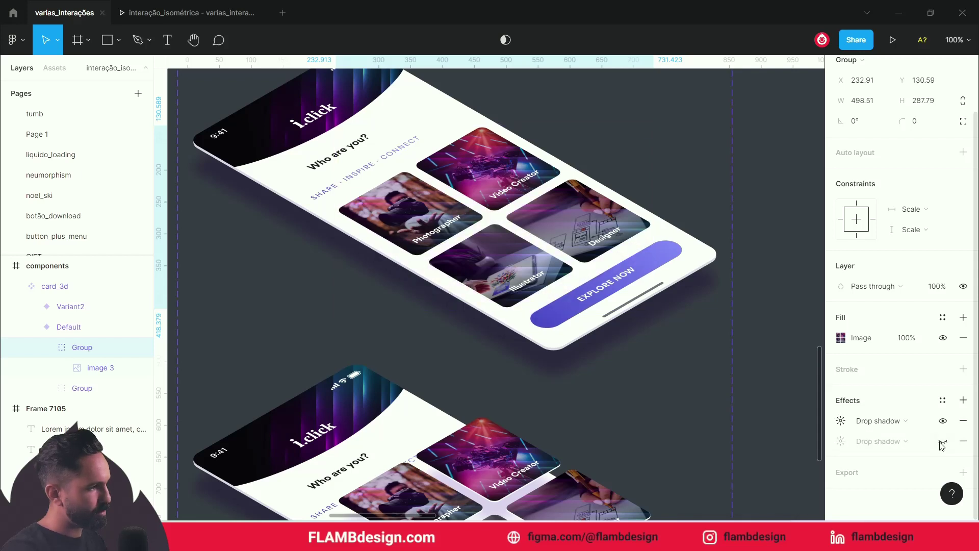
left_click(943, 442)
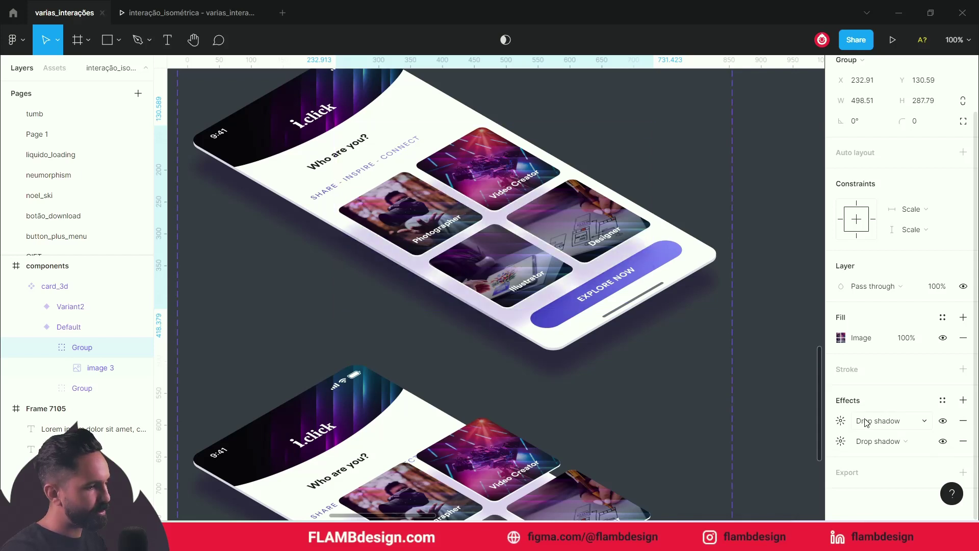
left_click(943, 442)
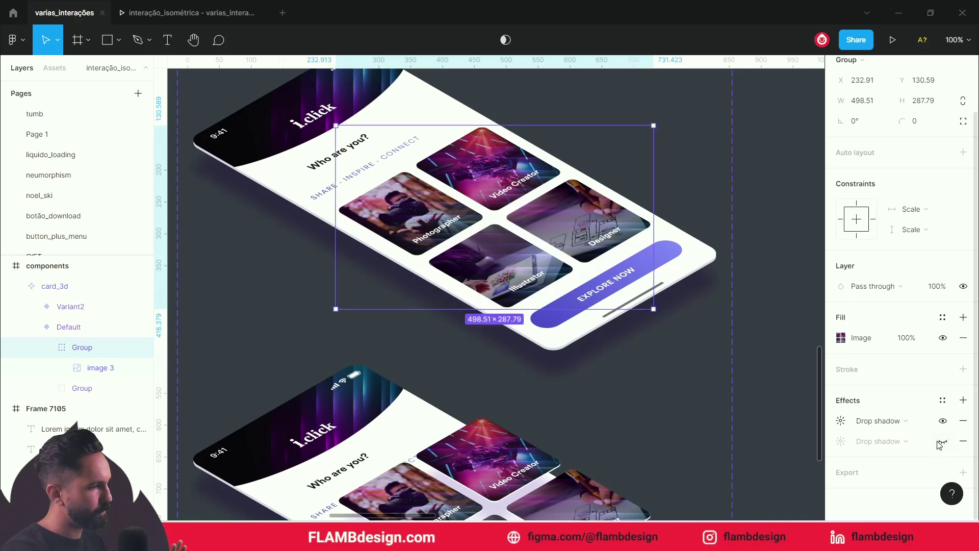
left_click(785, 283)
scroll(658, 259, "down", 3)
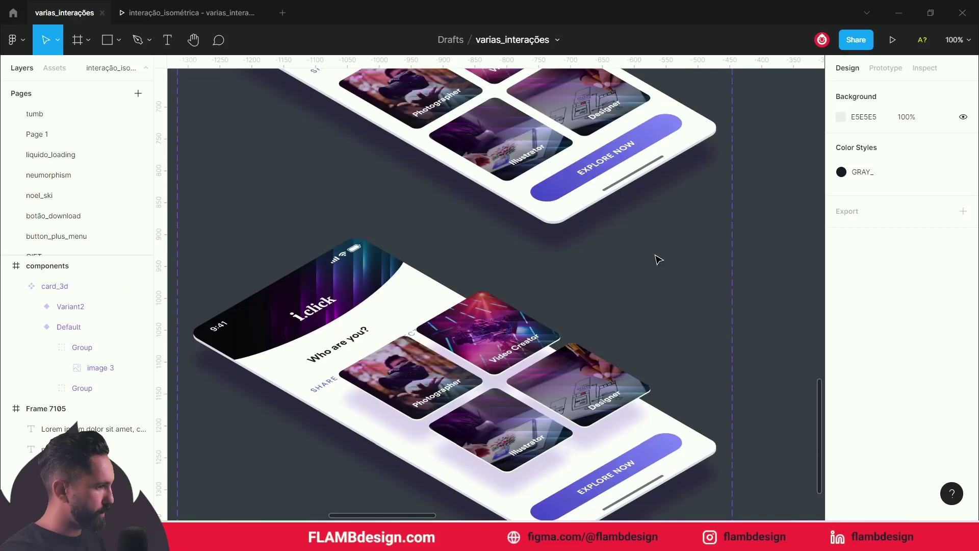
Zoom out to 50% and select the card_3d component set with Default and Variant2.
scroll(658, 259, "down", 1)
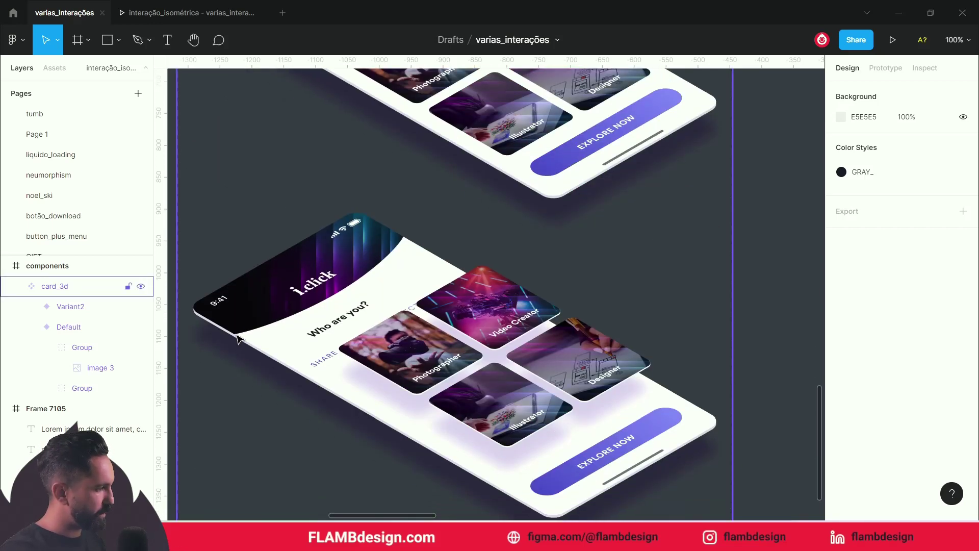
scroll(357, 403, "down", 3)
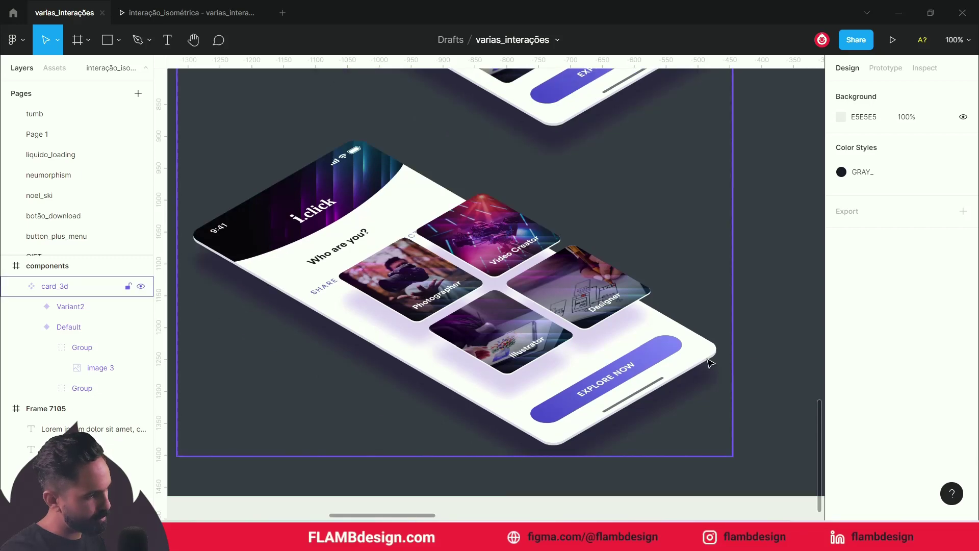
scroll(706, 368, "up", 3)
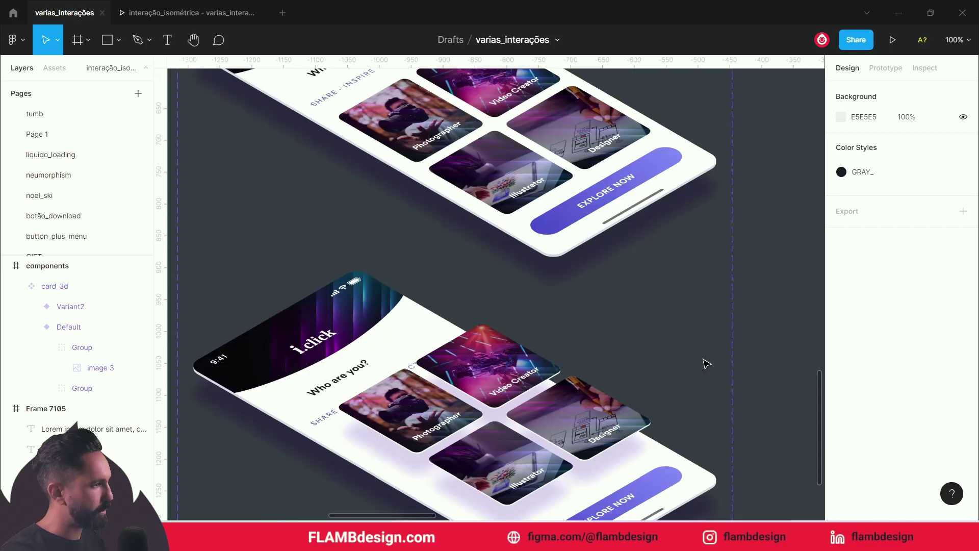
scroll(704, 367, "up", 2)
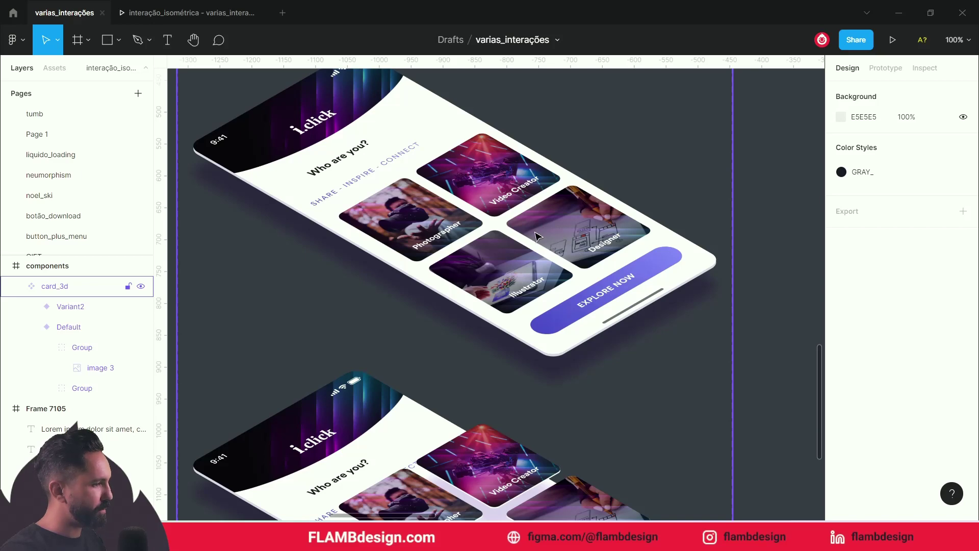
scroll(542, 250, "up", 3)
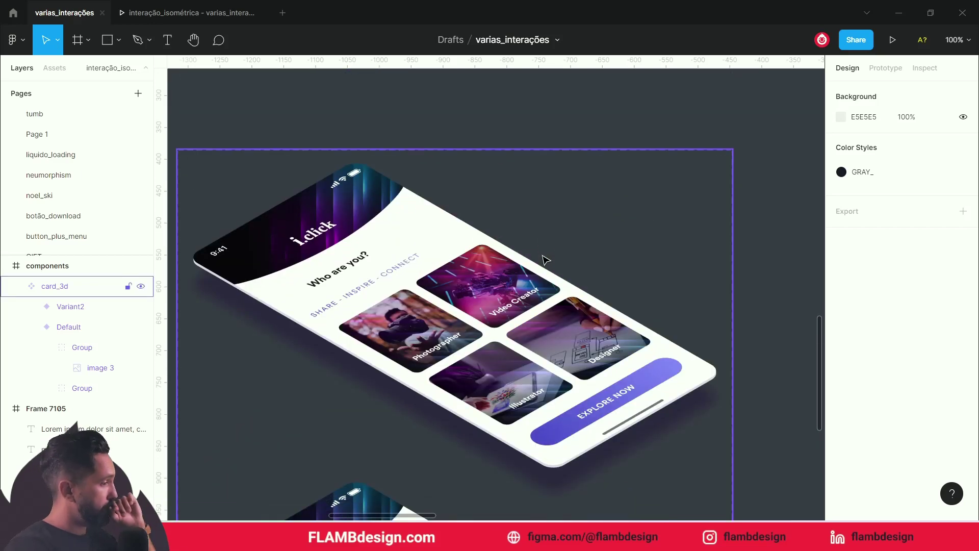
scroll(546, 260, "down", 1)
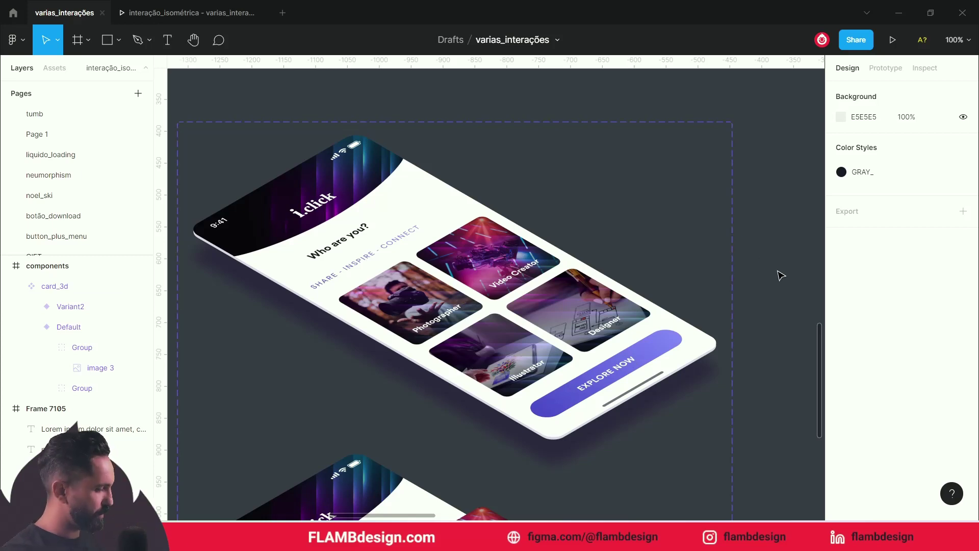
key("minus")
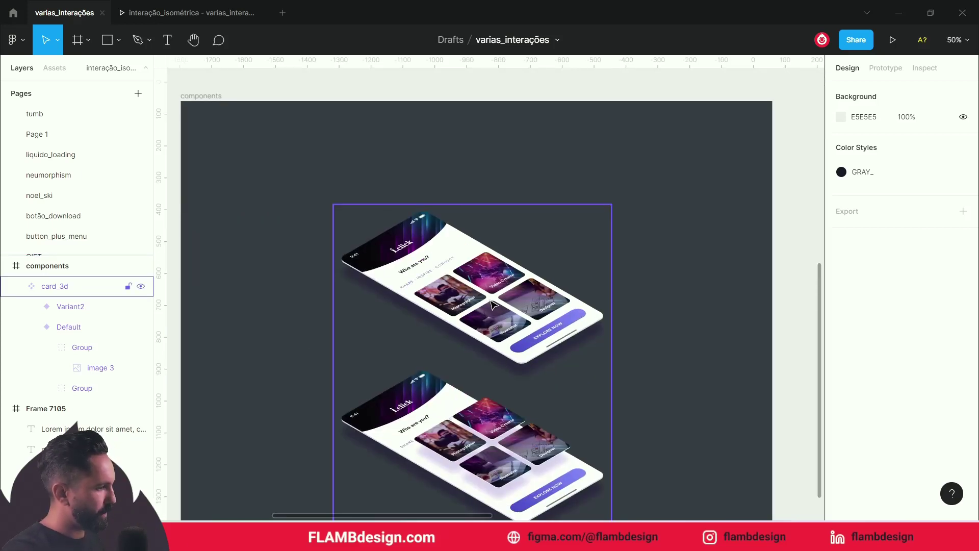
left_click(492, 304)
scroll(492, 304, "down", 1)
scroll(492, 304, "down", 1)
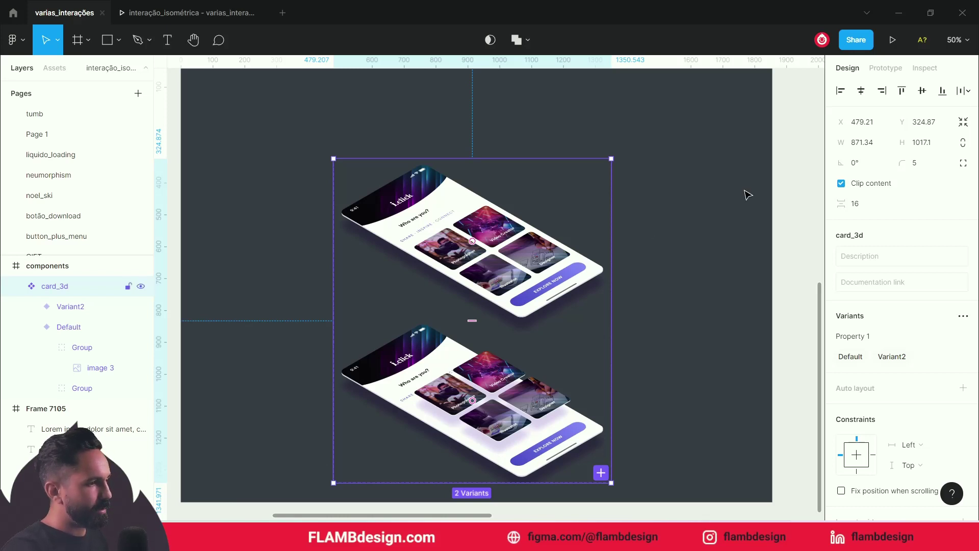
Link the Default variant to Variant2 with a While hovering trigger (smart animate, ease out, 300ms).
left_click(887, 70)
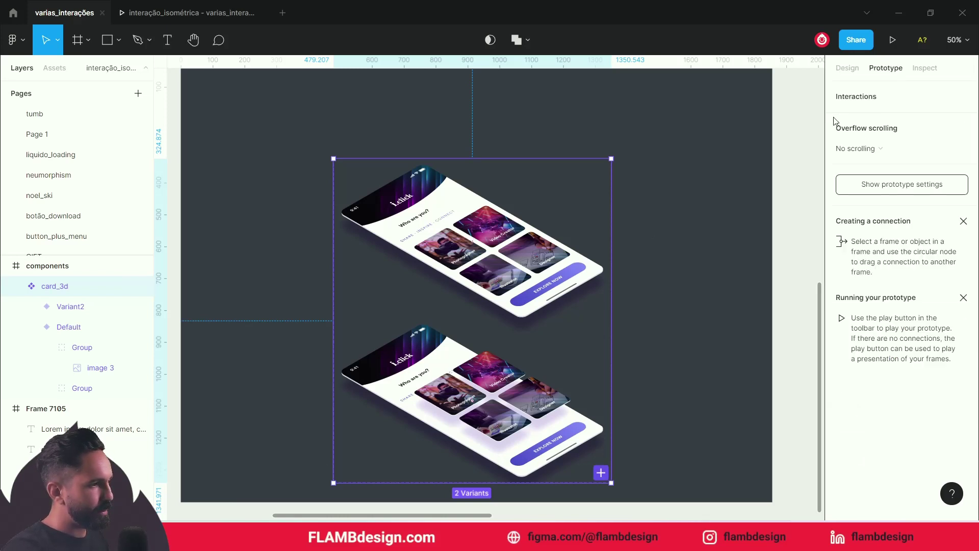
left_click(518, 289)
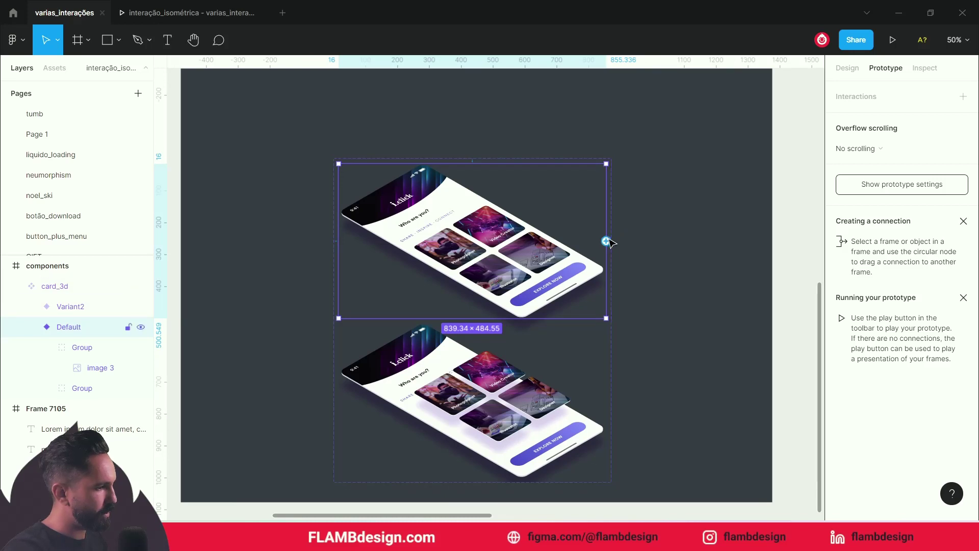
left_click_drag(606, 241, 558, 365)
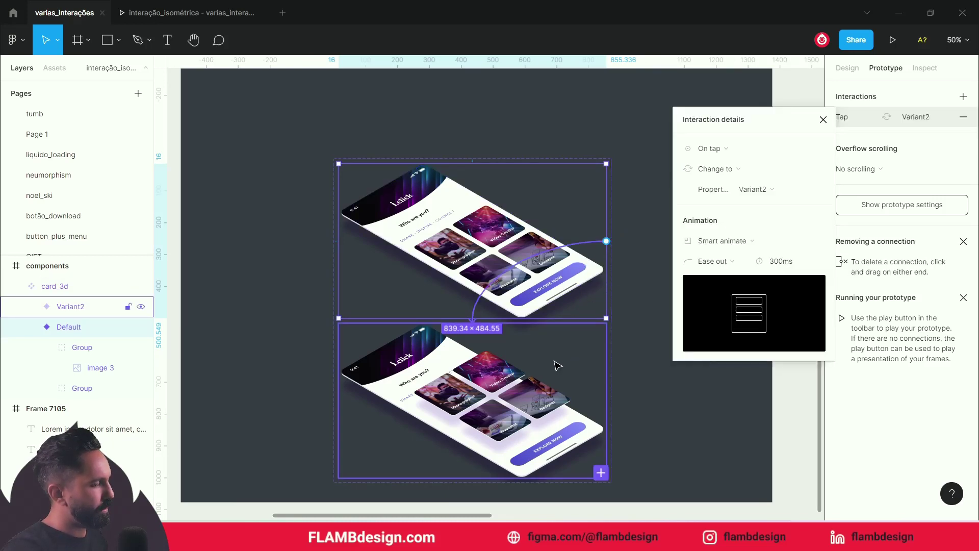
left_click(728, 152)
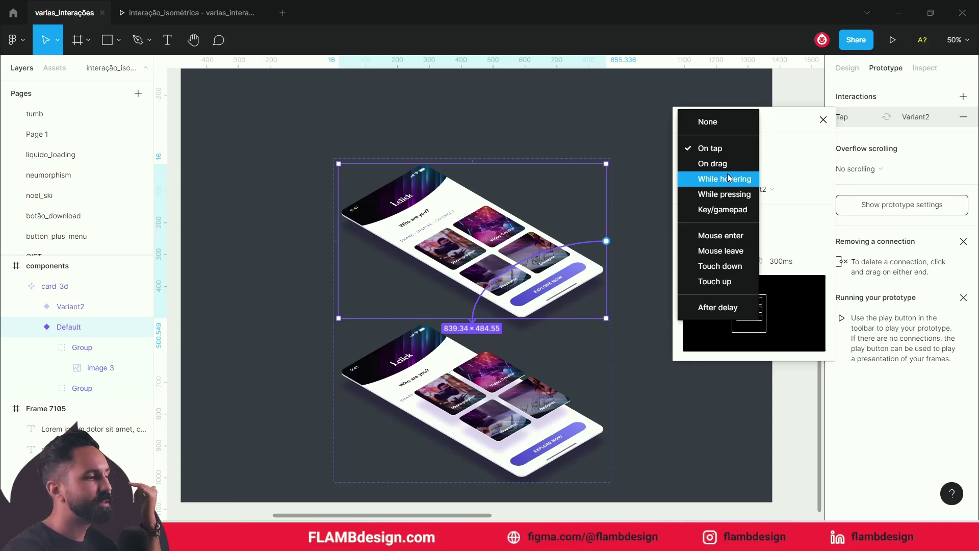
left_click(737, 308)
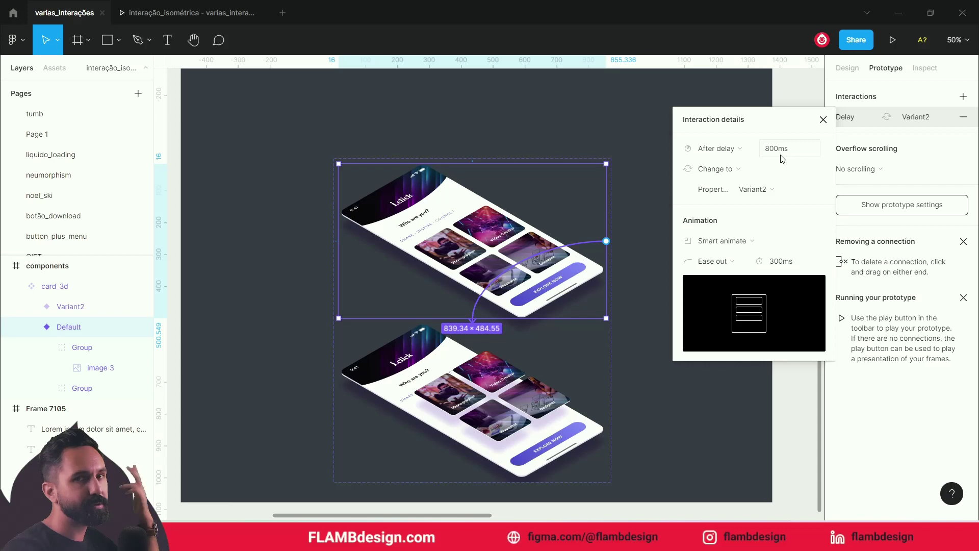
left_click(738, 149)
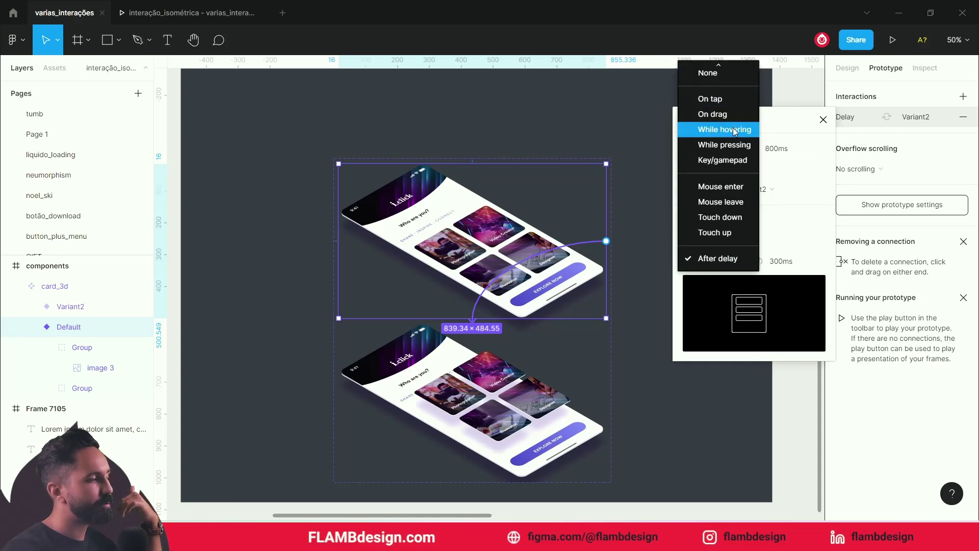
left_click(733, 129)
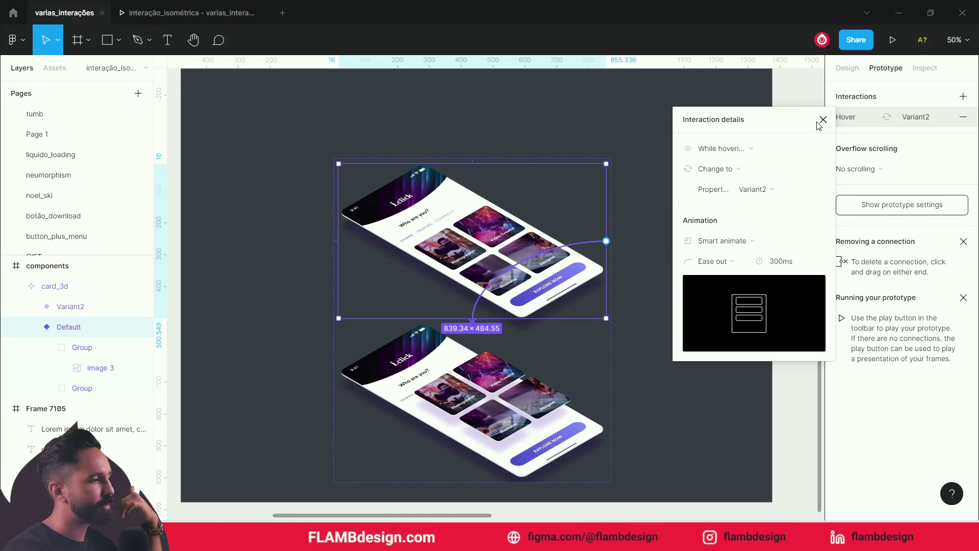
left_click(636, 242)
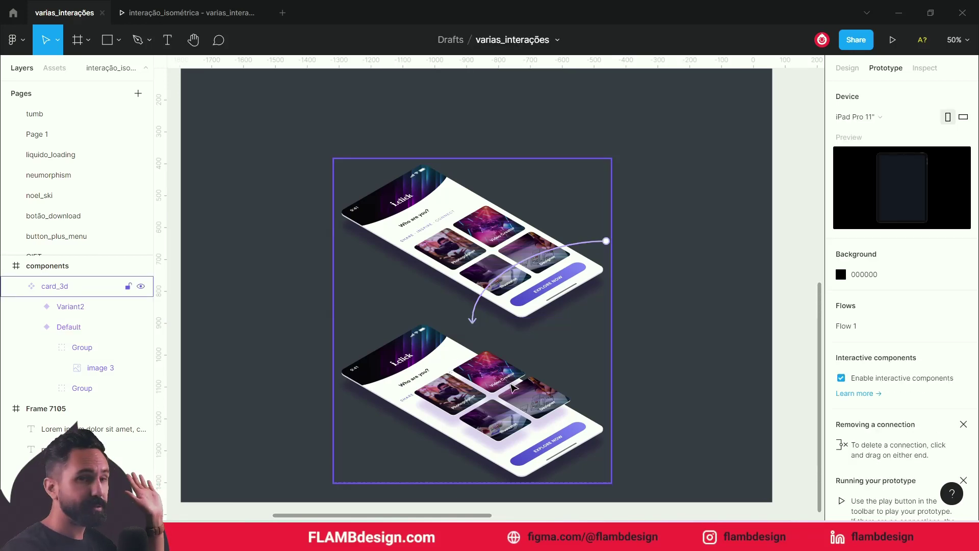
Find card_3d under interação_isométrica > components in the local assets and select it.
left_click(53, 313)
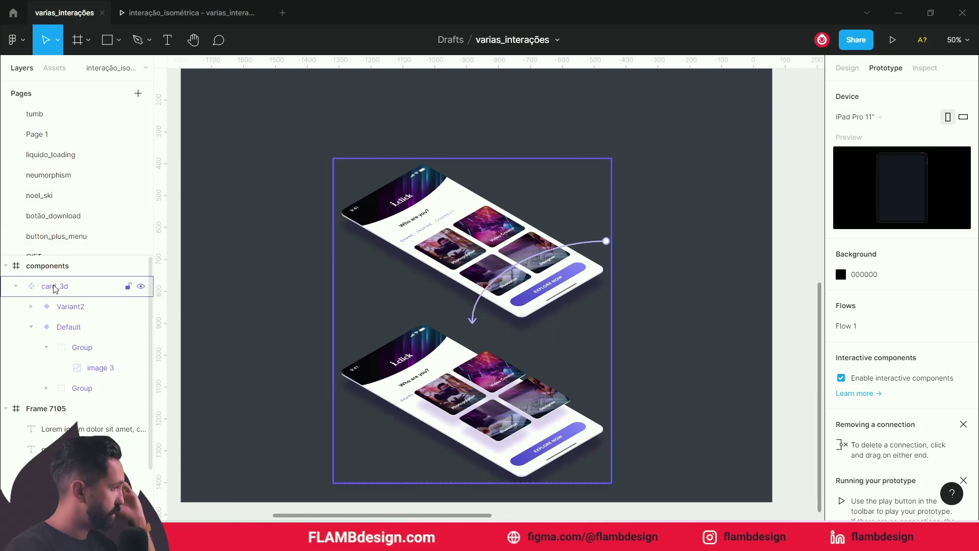
left_click(62, 74)
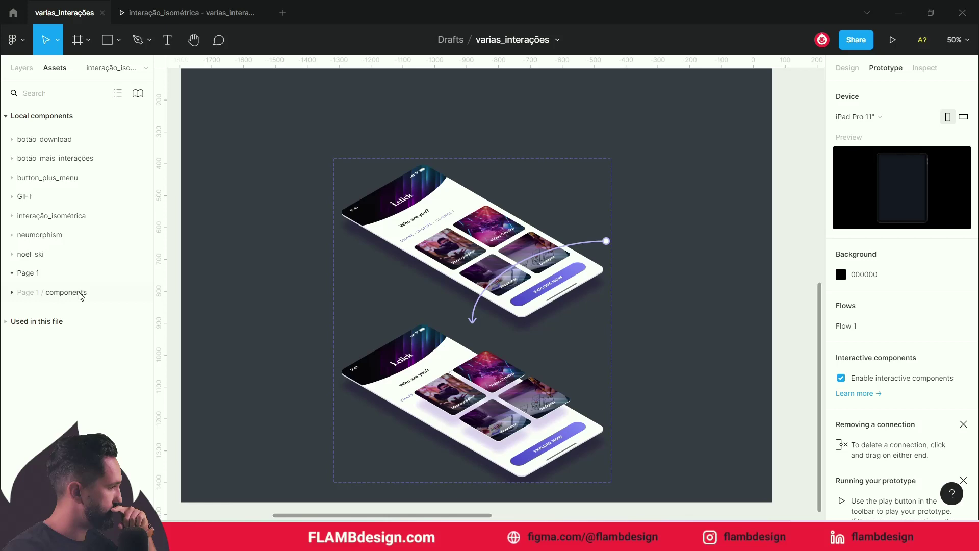
left_click(21, 216)
left_click(26, 237)
left_click(38, 280)
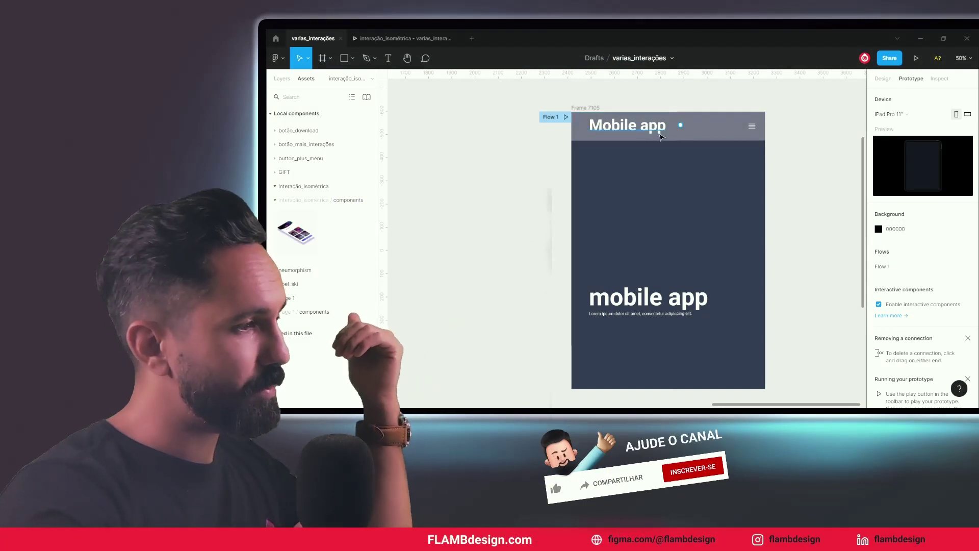
Select the Mobile app frame's header bar, menu icon and heading text to inspect them.
left_click(655, 133)
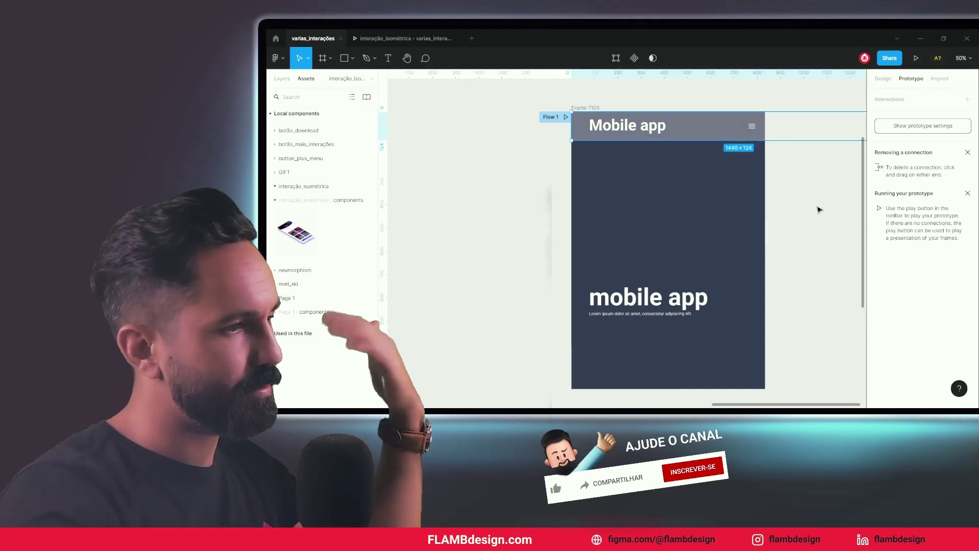
left_click(799, 253)
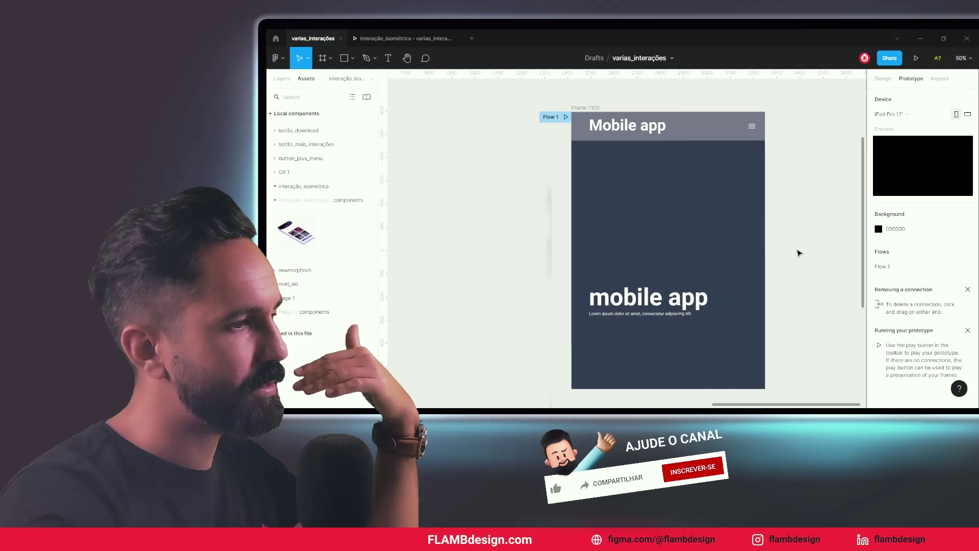
left_click(678, 133)
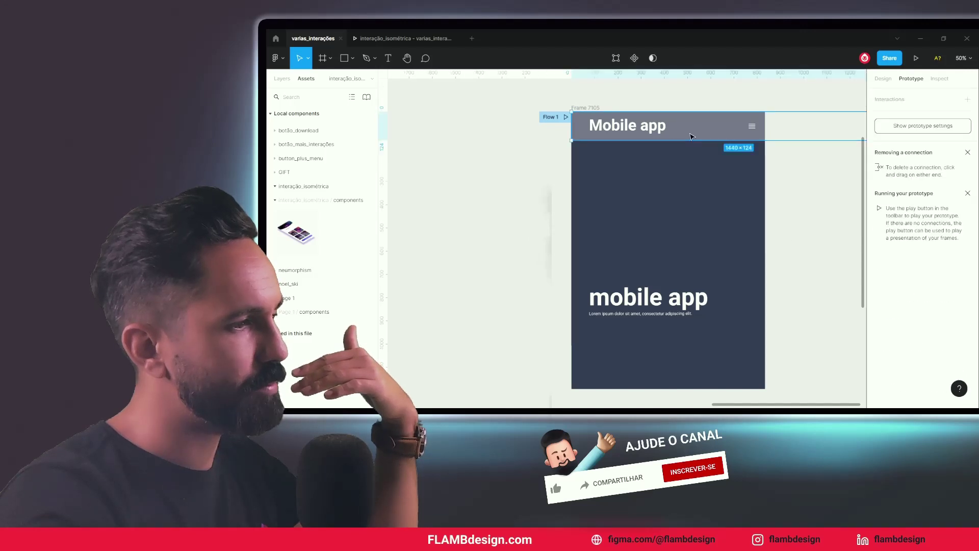
left_click(655, 128)
left_click(754, 128)
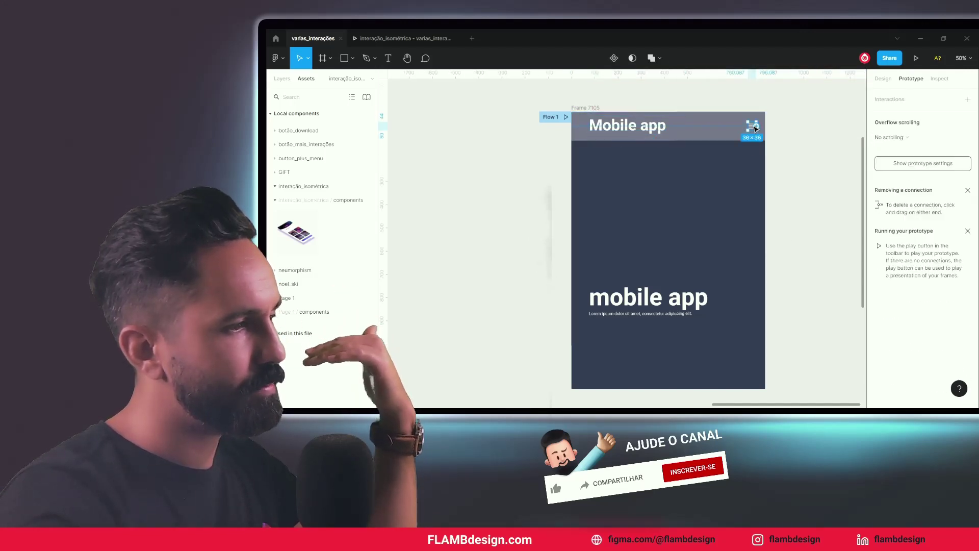
left_click(672, 309)
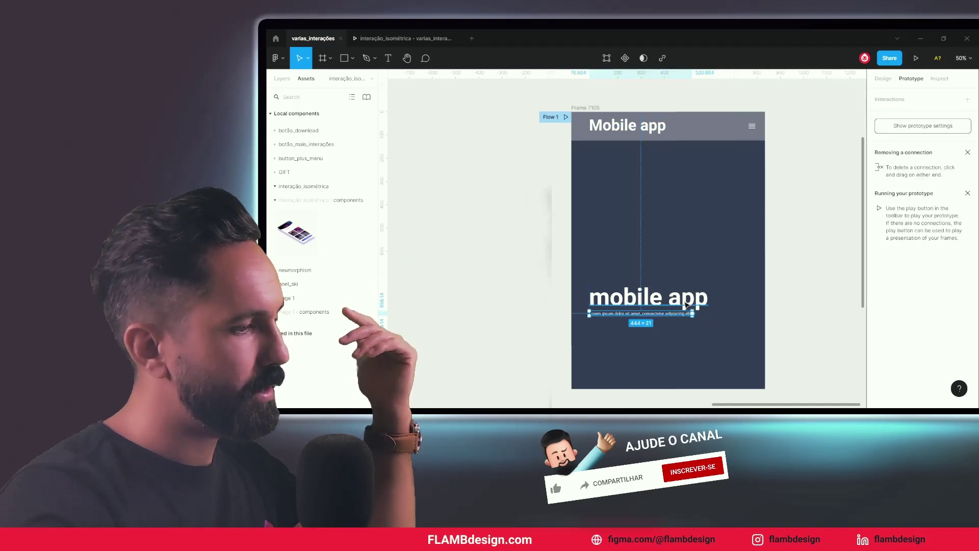
left_click(782, 262)
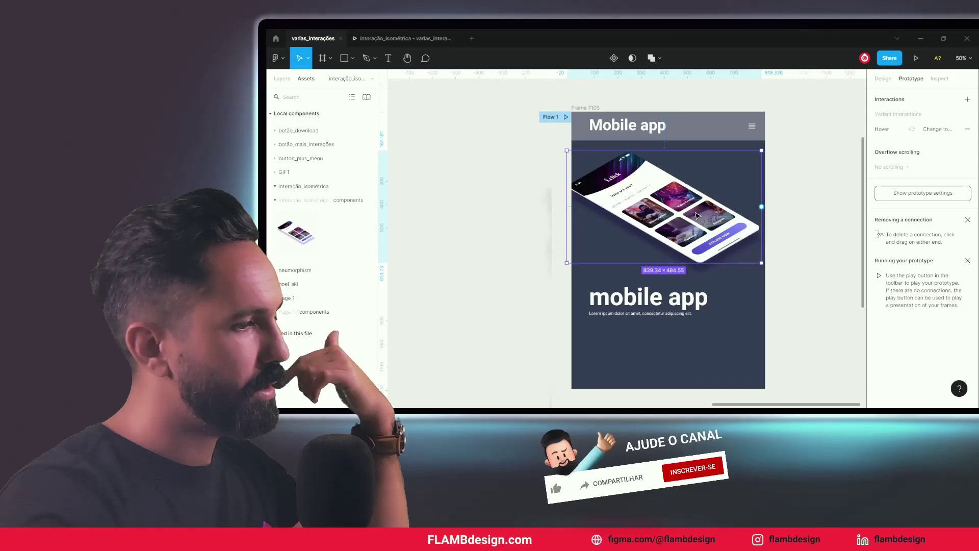
Shift the phone image right and down so it runs off the frame's right edge, then preview.
key("shift+Right")
key("shift+Right")
key("shift+Right")
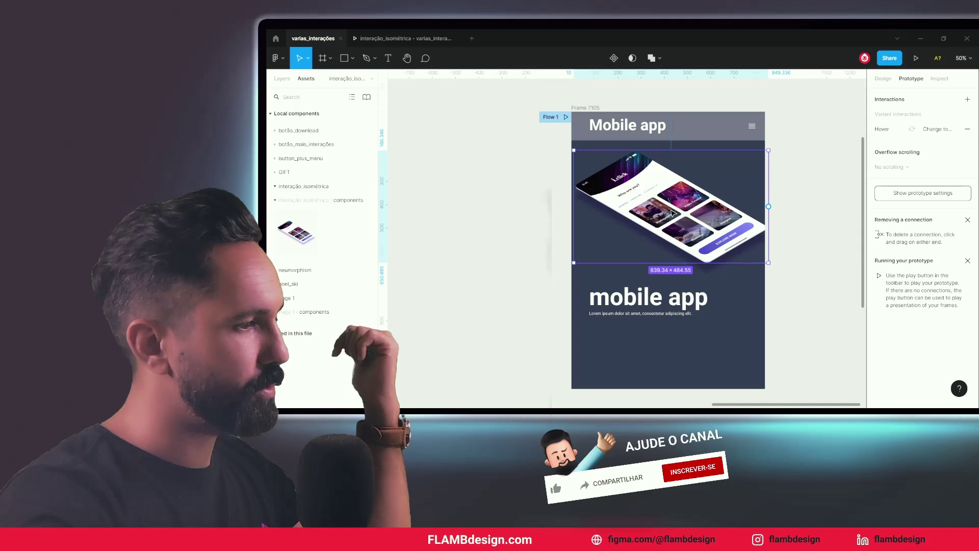
key("shift+Right")
key("shift+Right")
key("shift+Right")
key("shift+Right")
key("shift+Right")
key("shift+Right")
key("shift+Right")
key("shift+Right")
key("shift+Right")
key("shift+Down")
key("shift+Down")
key("shift+Down")
left_click_drag(801, 216, 793, 221)
left_click(529, 199)
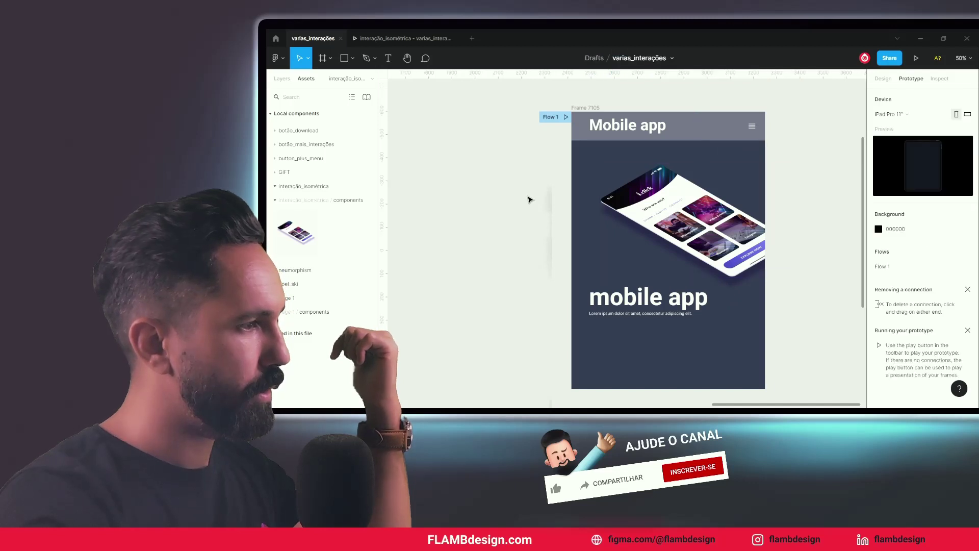
left_click(566, 117)
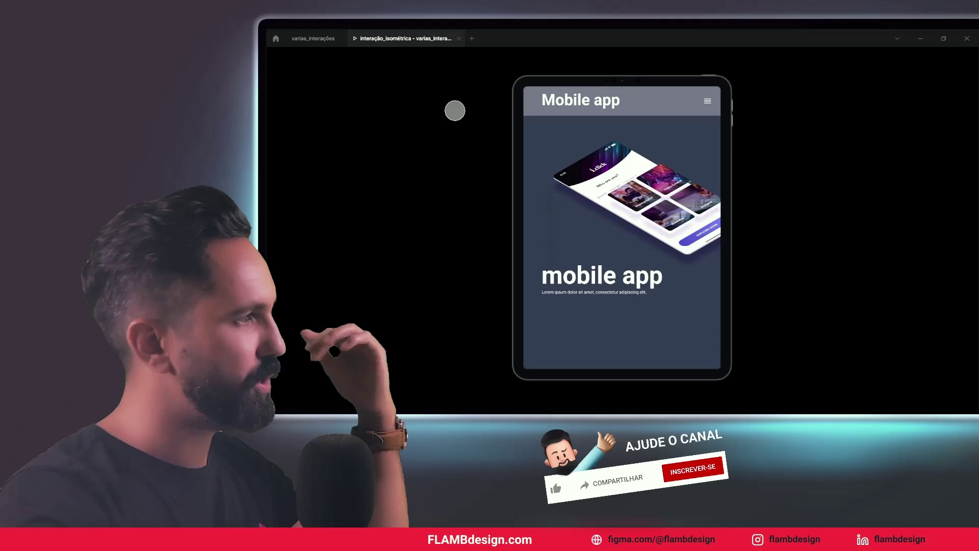
left_click(311, 38)
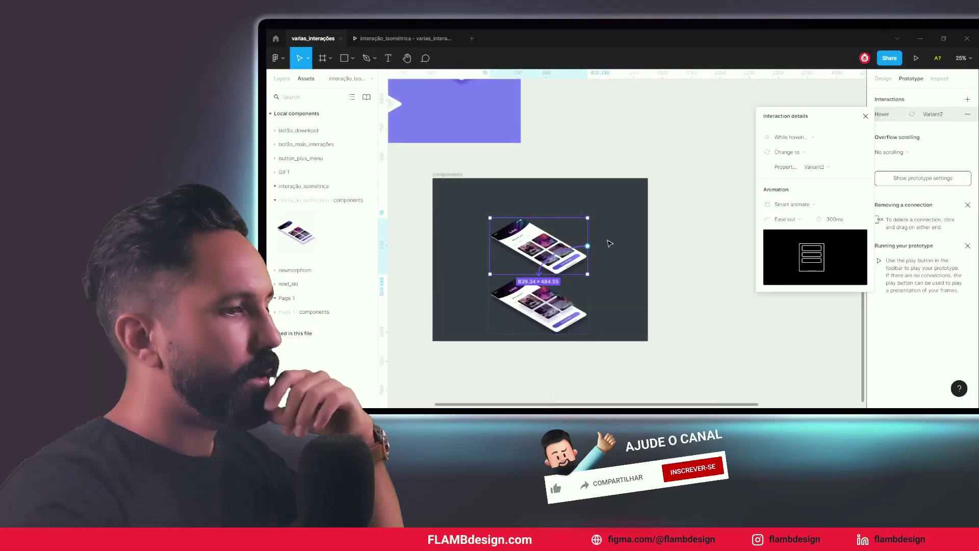
Switch the hover transition's easing to Ease in and out at 300ms, then preview the prototype.
left_click(797, 227)
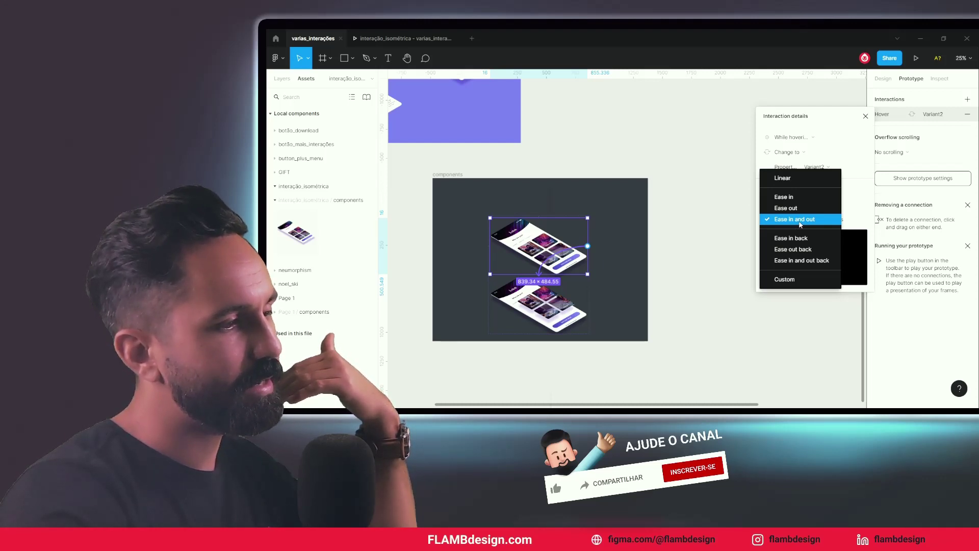
left_click(851, 222)
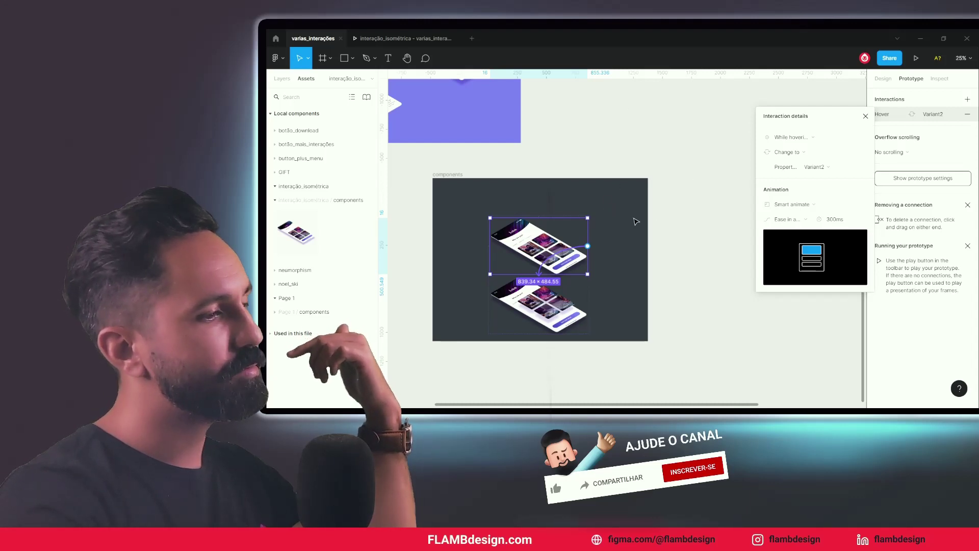
left_click(792, 222)
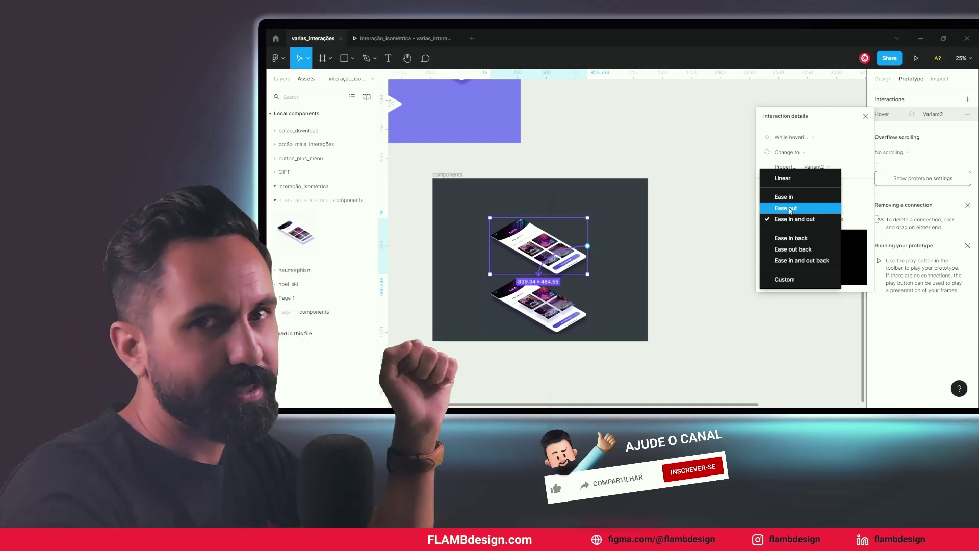
left_click(688, 328)
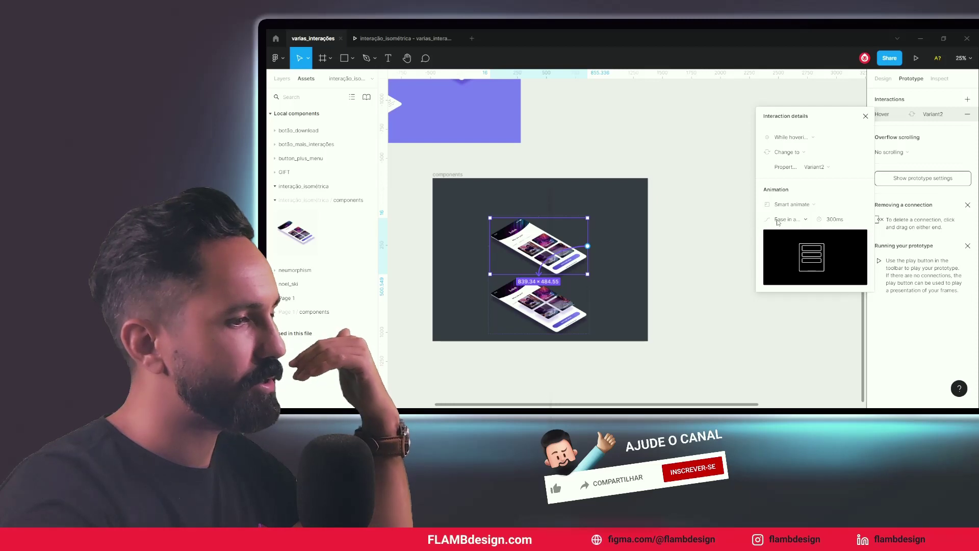
left_click(779, 221)
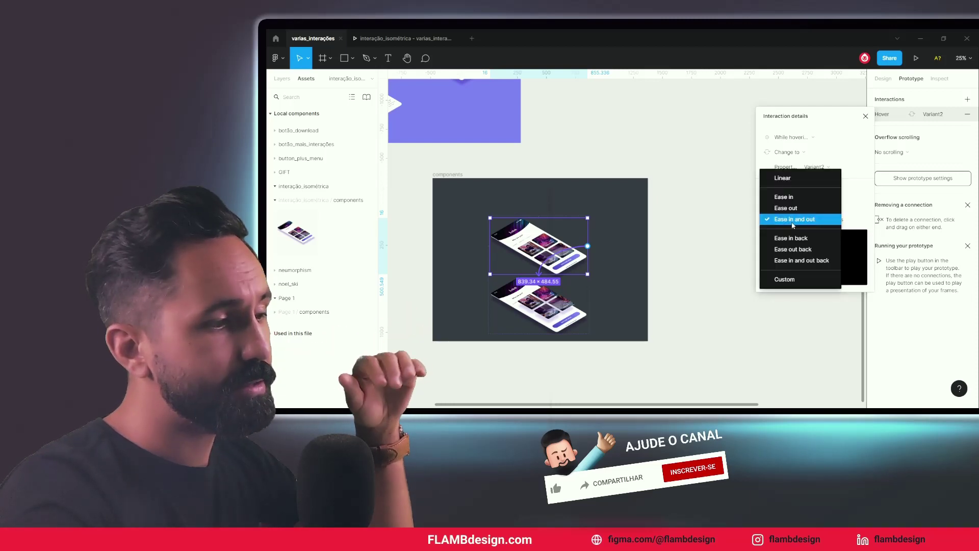
left_click(847, 223)
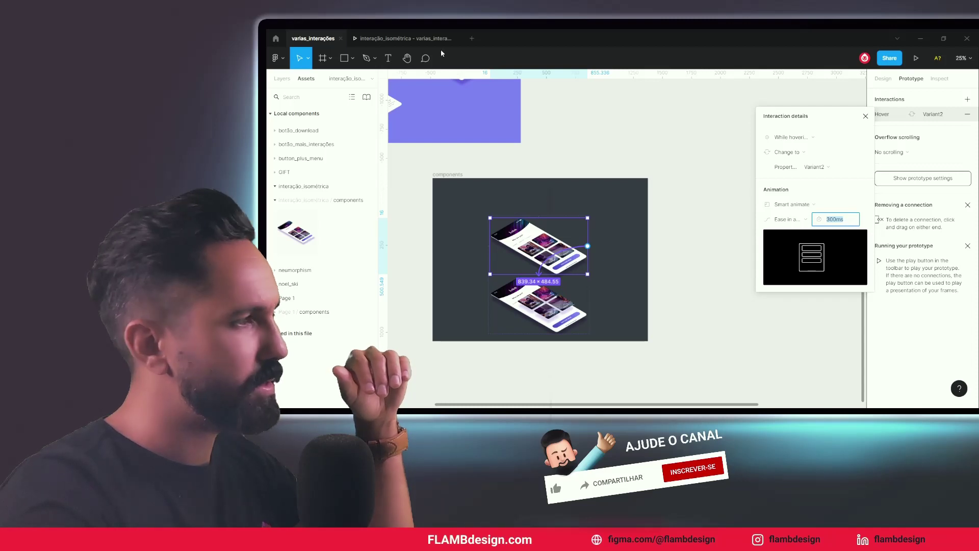
key("ctrl+alt+Return")
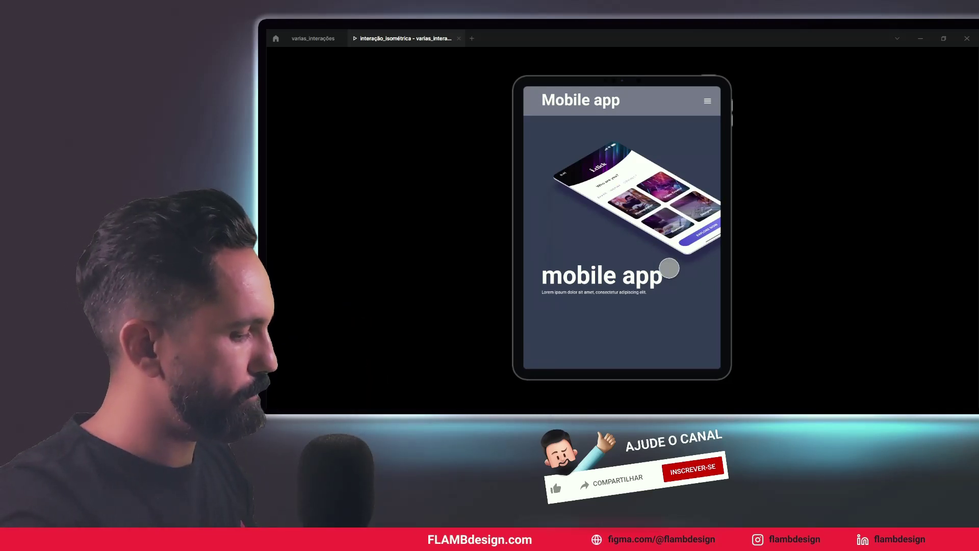
Zoom the prototype to fill the preview, then return to the varias_interações editor.
key("z")
key("z")
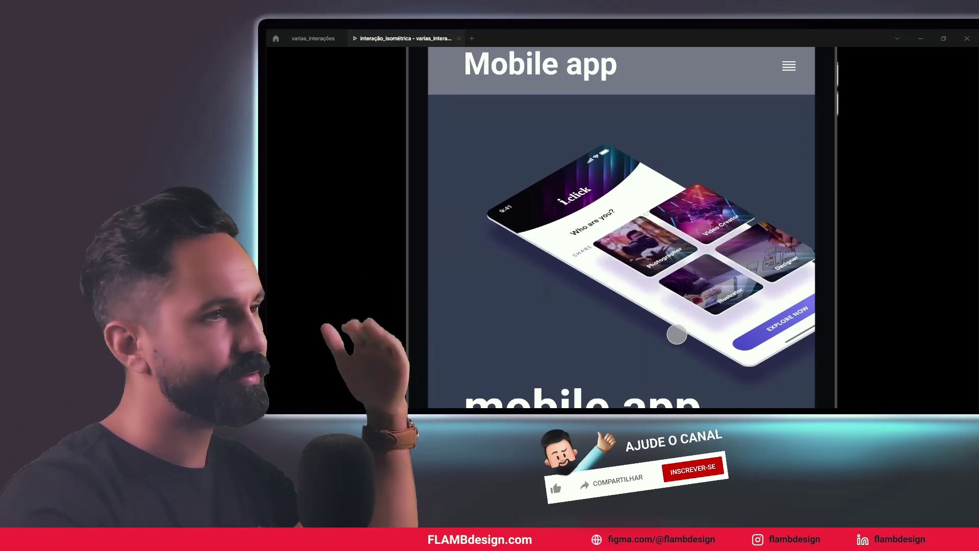
left_click(309, 38)
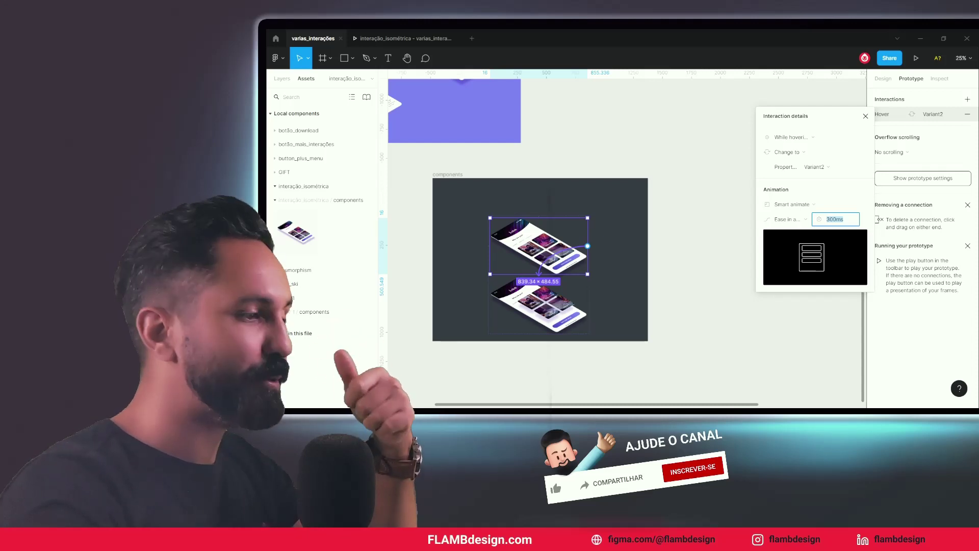
Zoom to 100% on the card_3d phone card and select its frame.
left_click(645, 172)
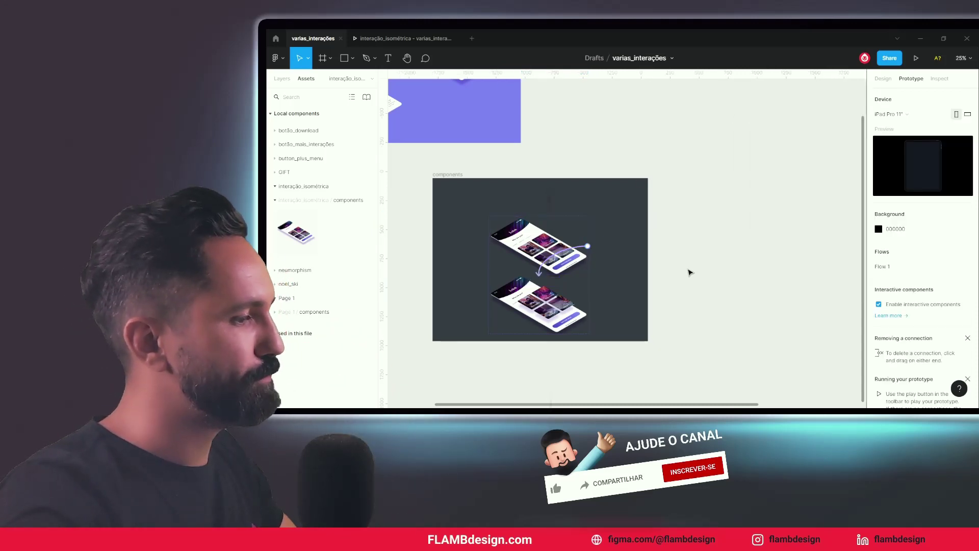
scroll(714, 244, "left", 2)
scroll(714, 245, "down", 1)
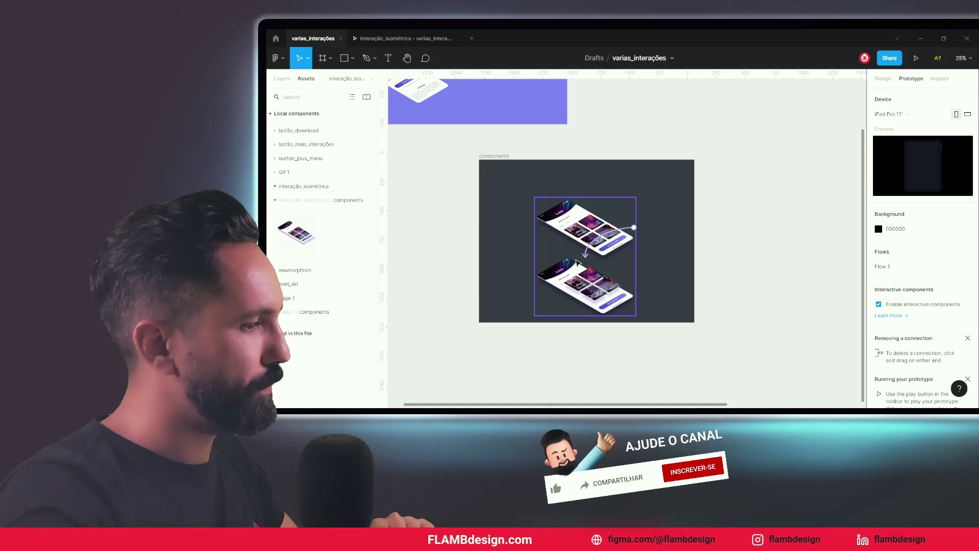
key("shift+e")
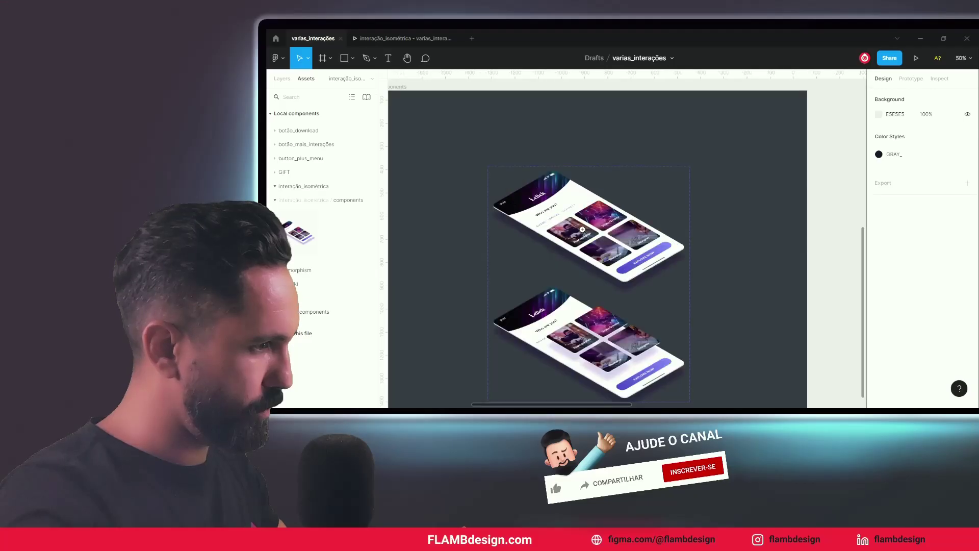
key("shift+0")
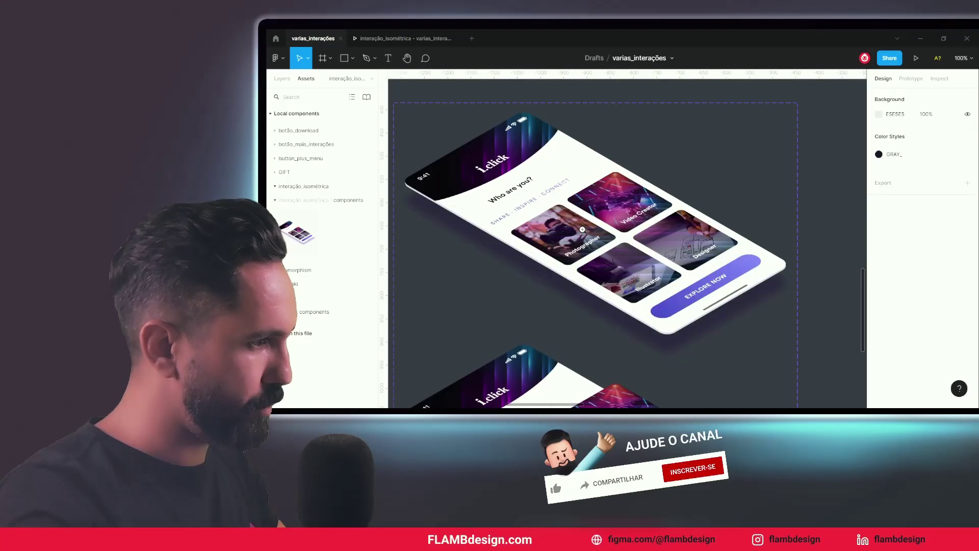
left_click(629, 253)
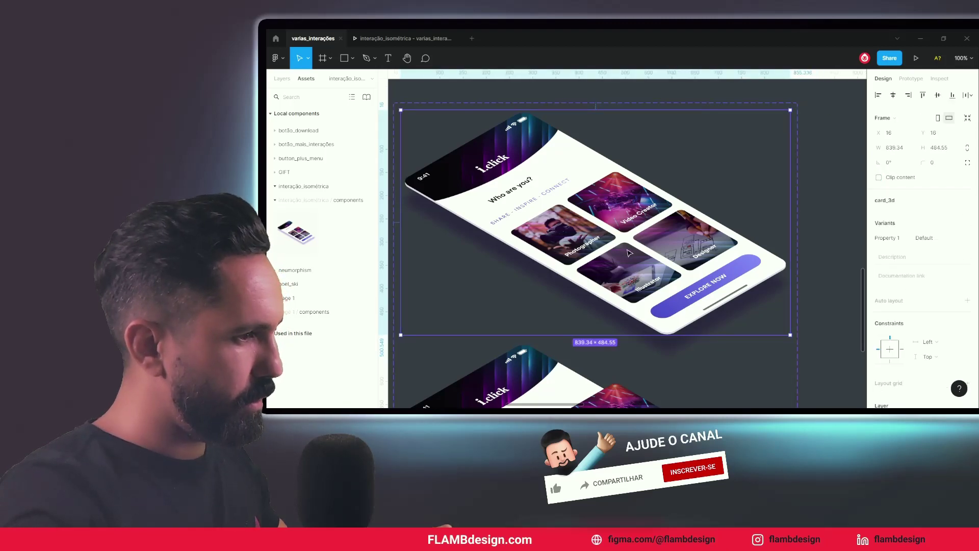
Inspect image 3, its Group and image 2 inside the Default variant's layers.
left_click(282, 78)
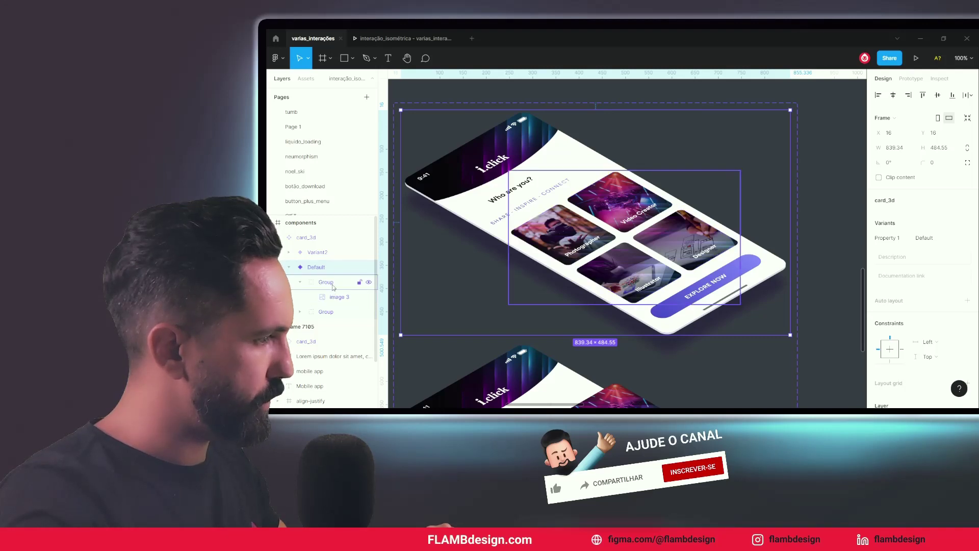
left_click(334, 299)
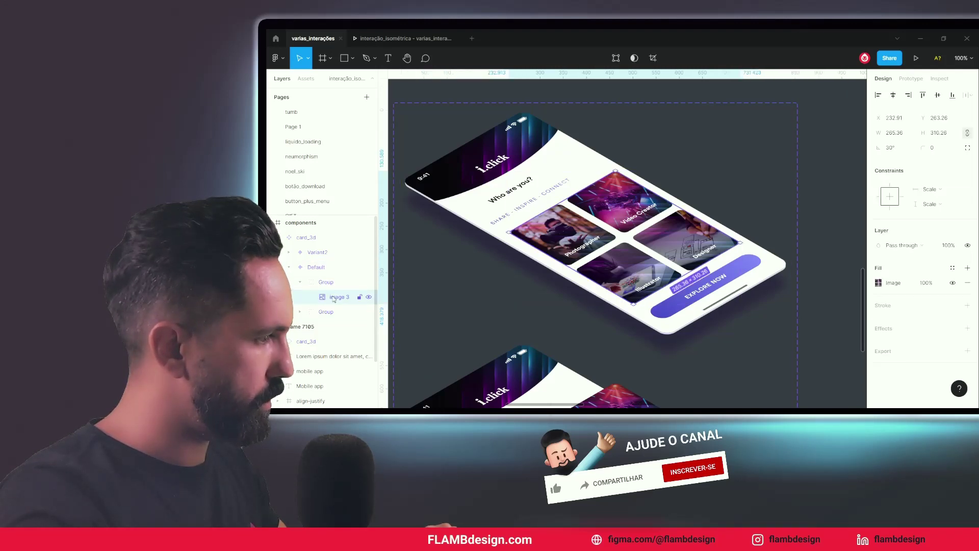
left_click(323, 281)
left_click(320, 269)
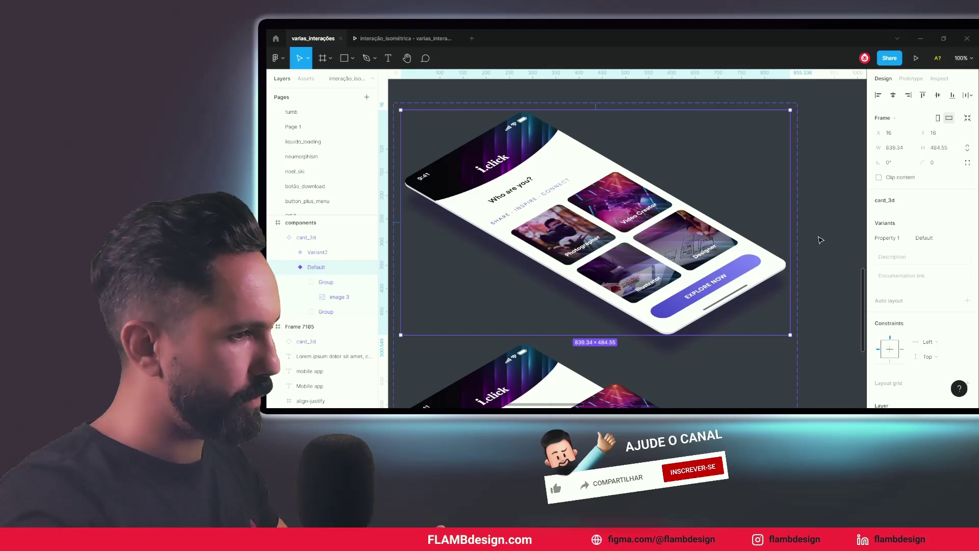
key("shift+Return")
left_click(661, 248)
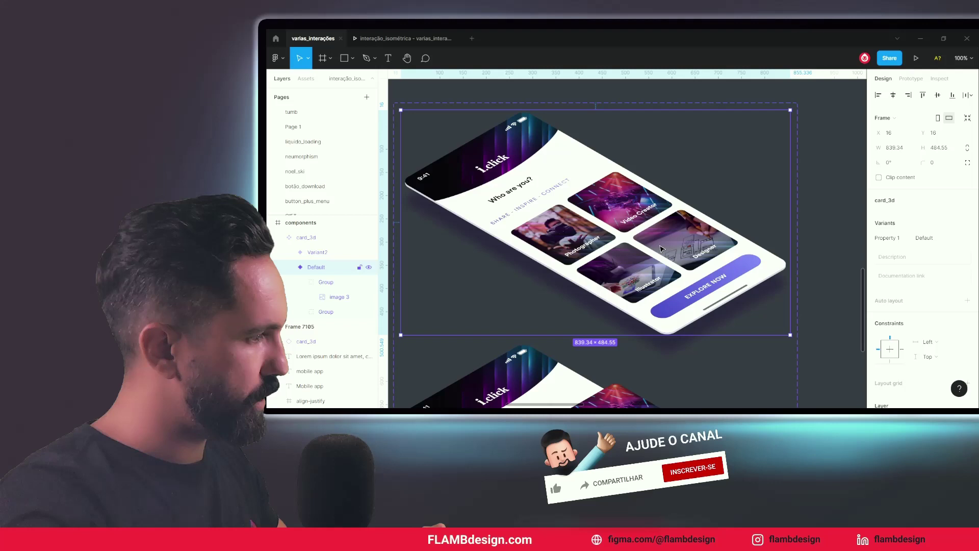
left_click(691, 255, "ctrl")
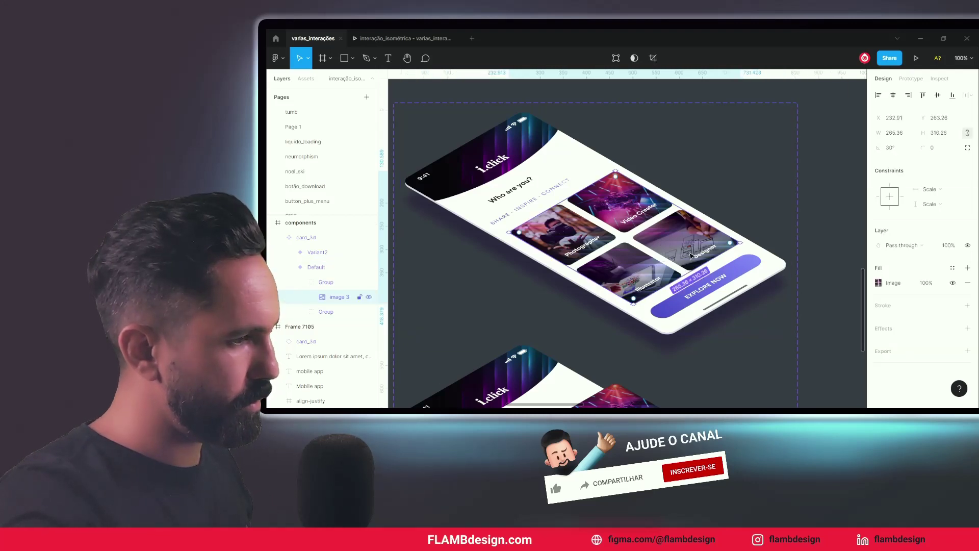
left_click(754, 257, "ctrl")
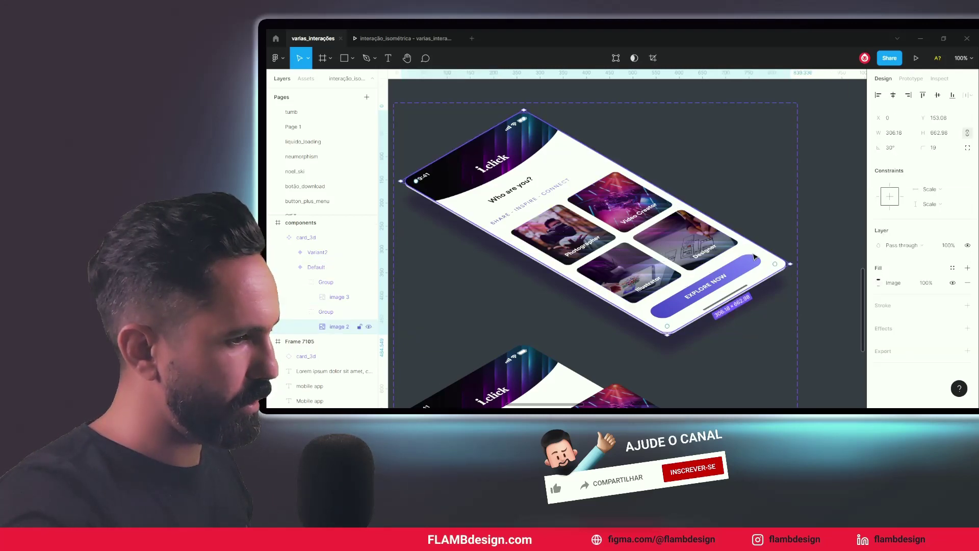
left_click(725, 251, "ctrl+shift")
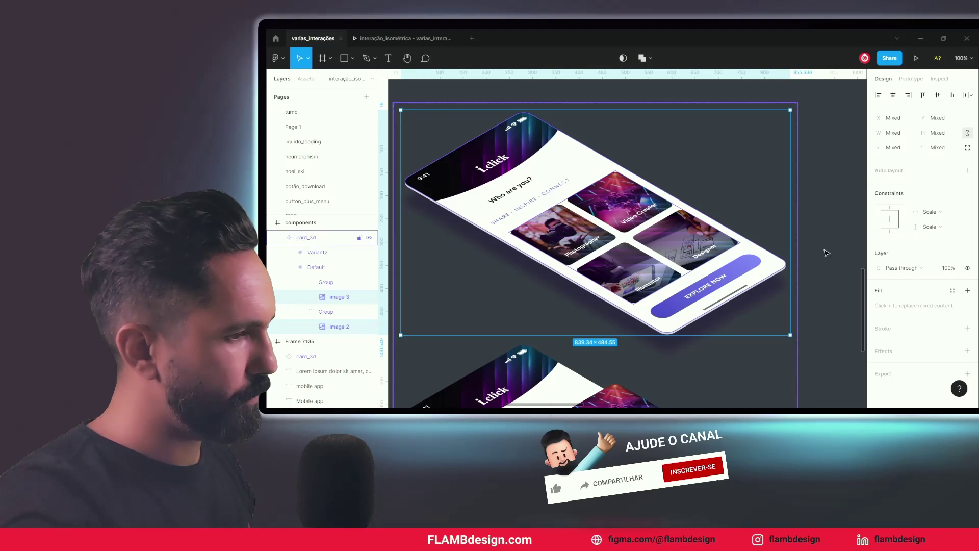
Move the Default variant down to Y 23 and reopen the prototype preview.
key("Escape")
left_click(734, 262)
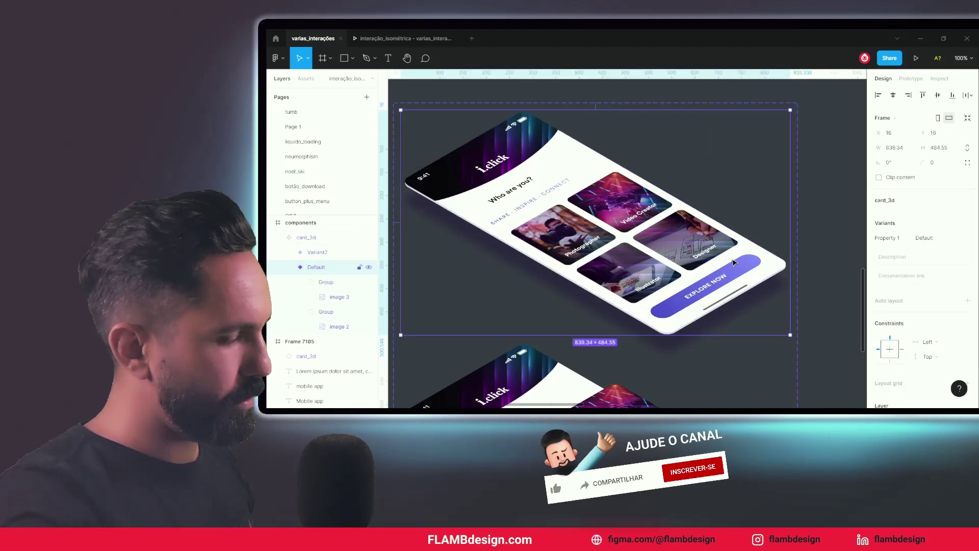
left_click_drag(734, 261, 734, 262)
left_click(400, 38)
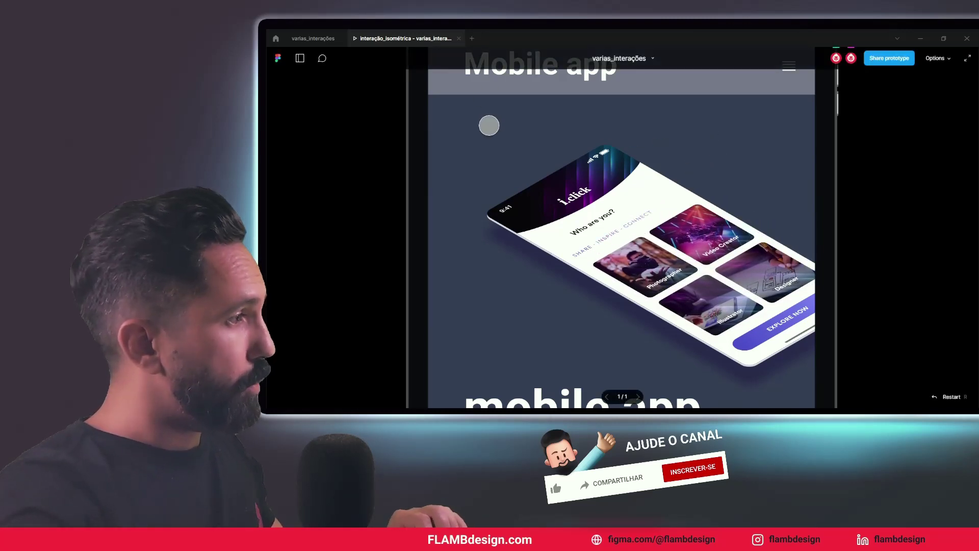
left_click(313, 38)
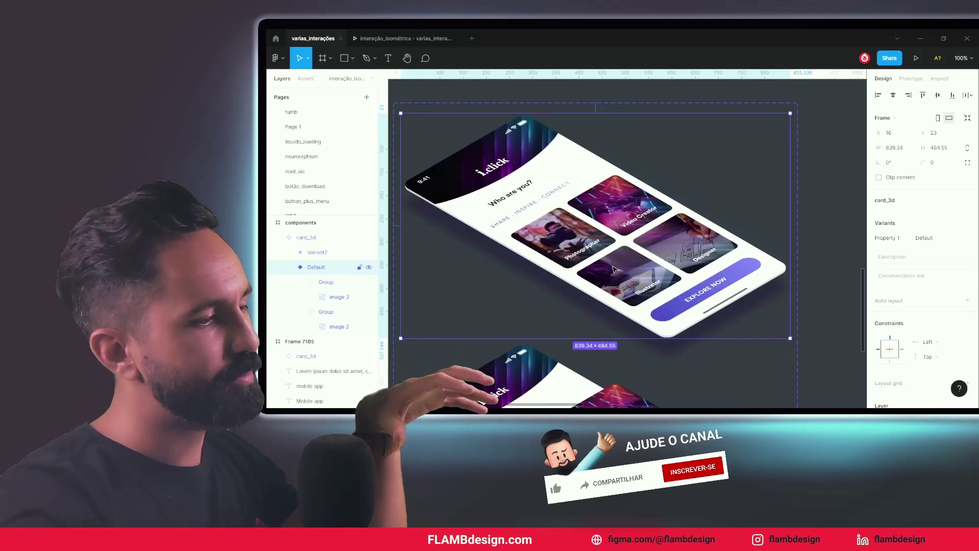
scroll(615, 268, "down", 3)
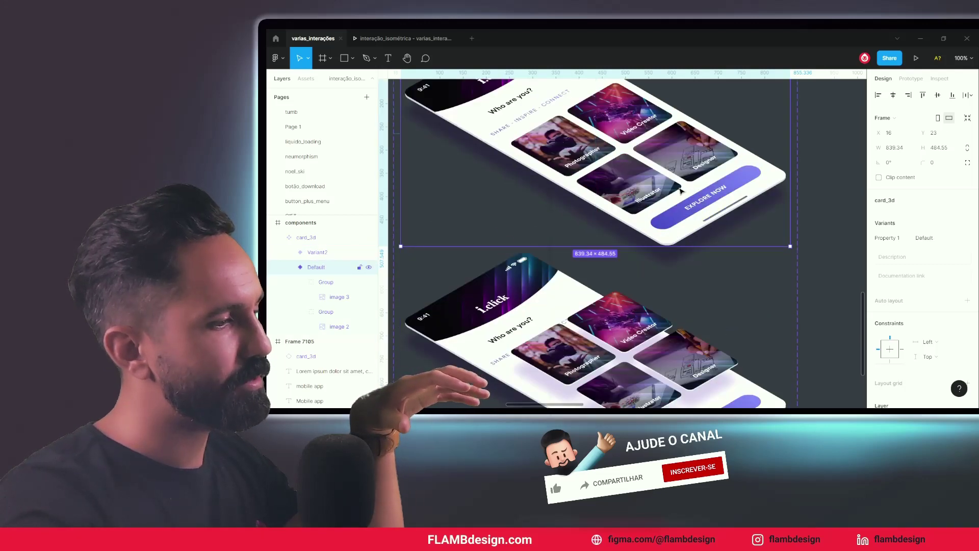
scroll(647, 153, "up", 3)
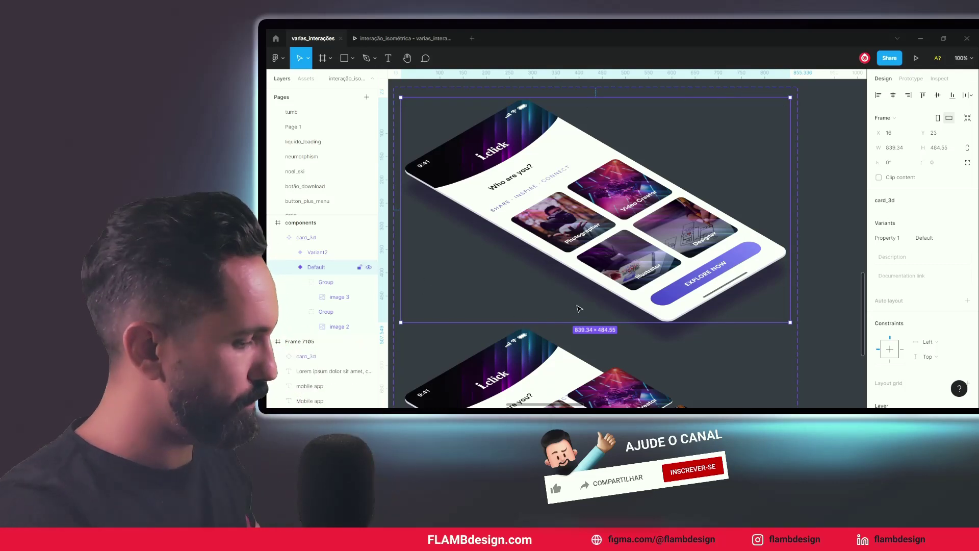
key("minus")
key("minus")
Move the components frame lower on the canvas and zoom back in on the card.
left_click(523, 161)
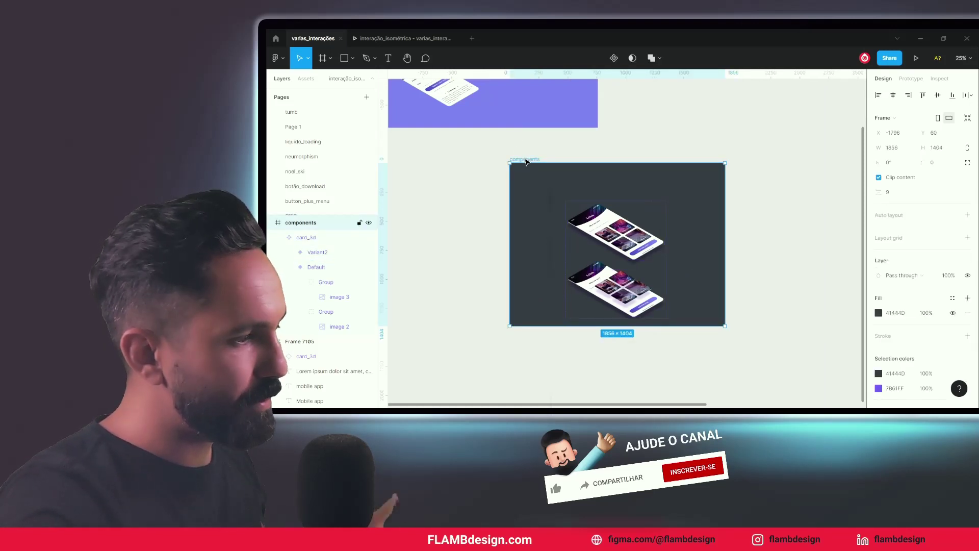
left_click_drag(527, 165, 529, 190)
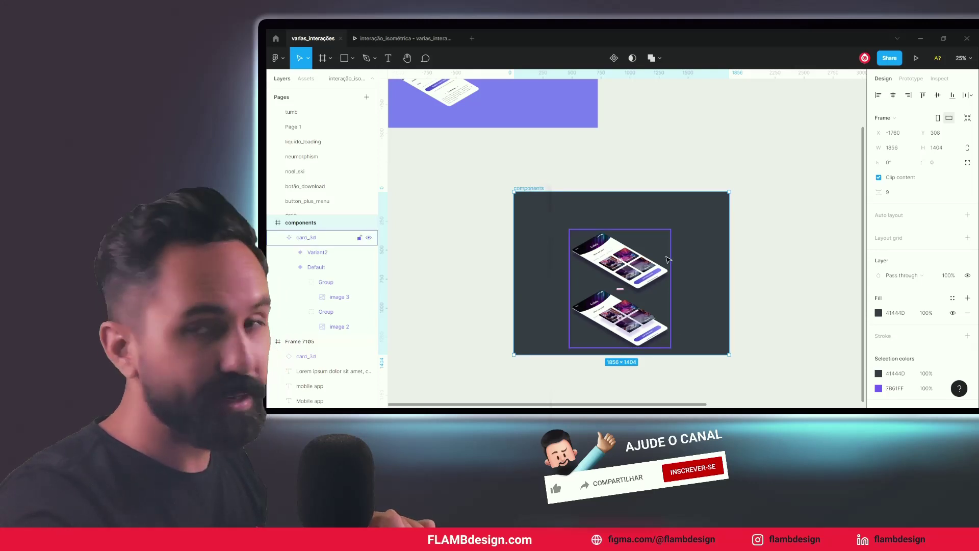
key("shift+equal")
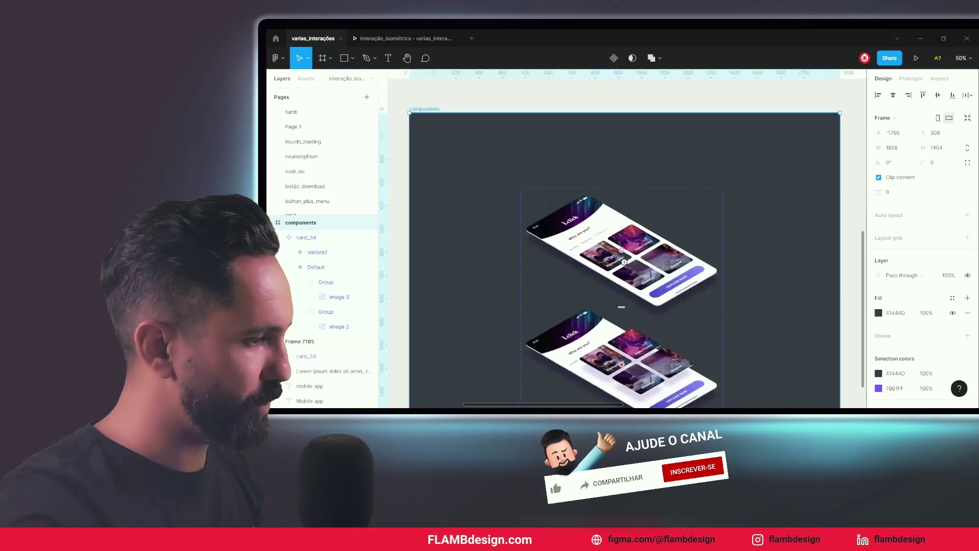
key("shift+equal")
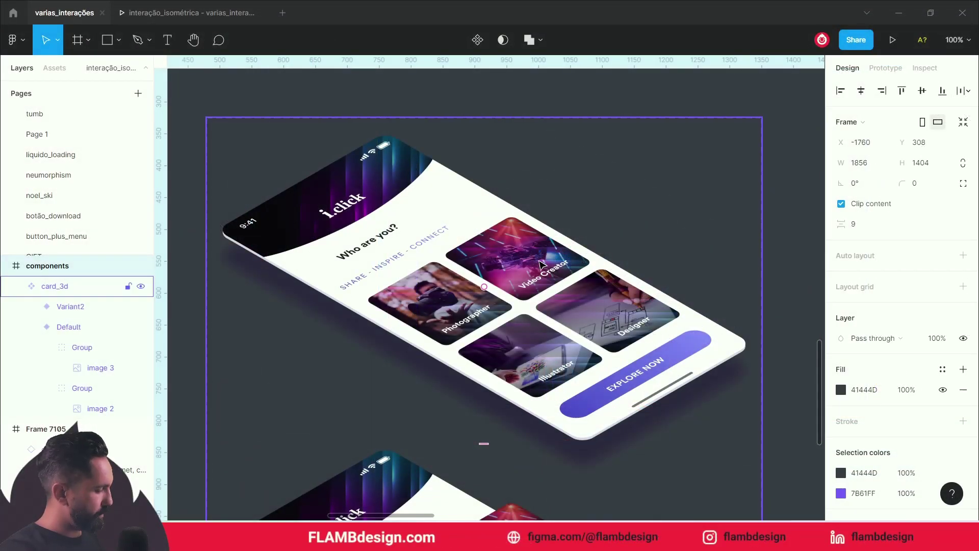
left_click(537, 259)
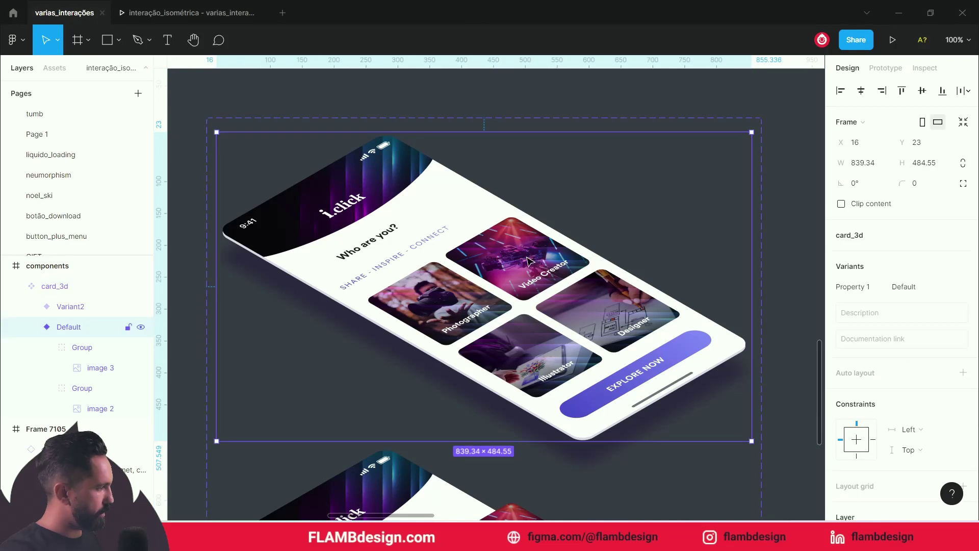
Nudge image 3 and image 2 down together in Default, then preview the Mobile app prototype.
left_click(102, 370)
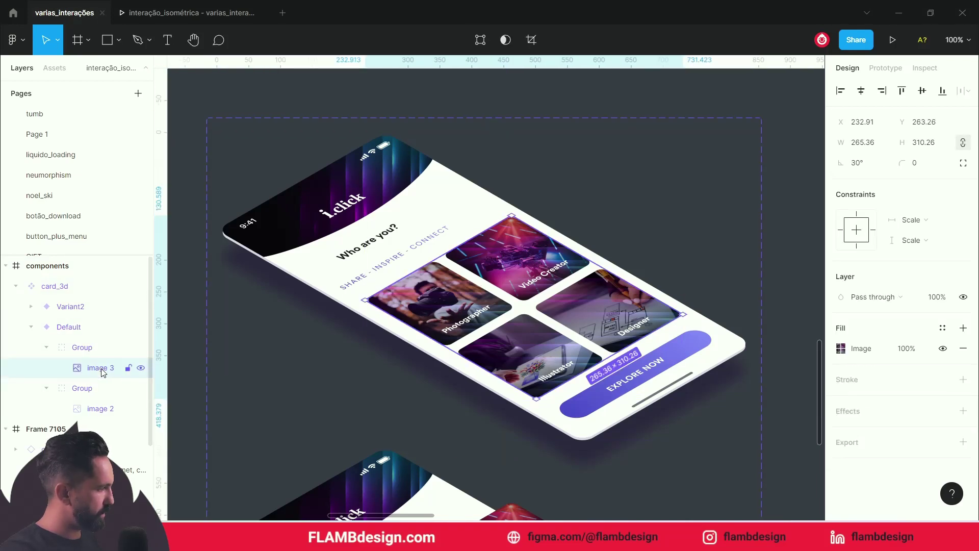
scroll(101, 370, "down", 3)
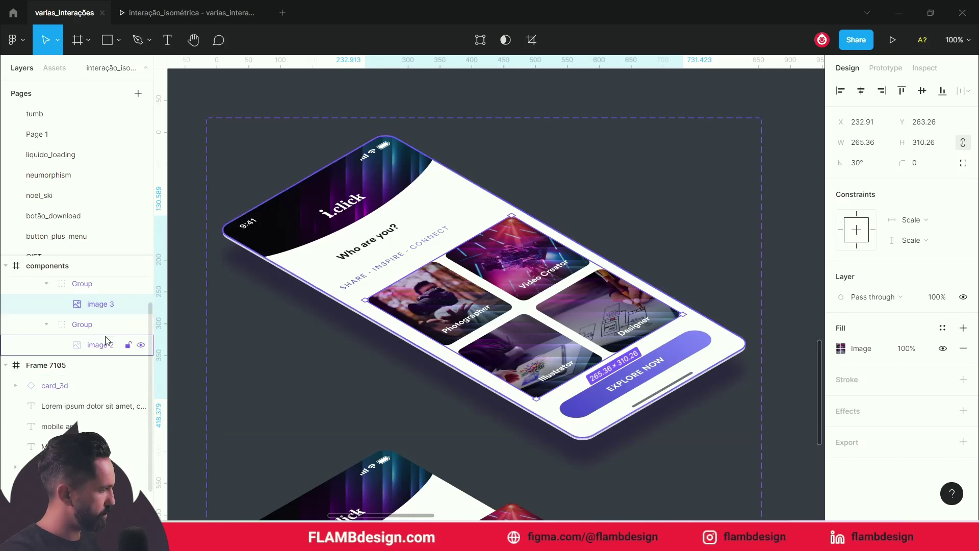
left_click(106, 346, "shift")
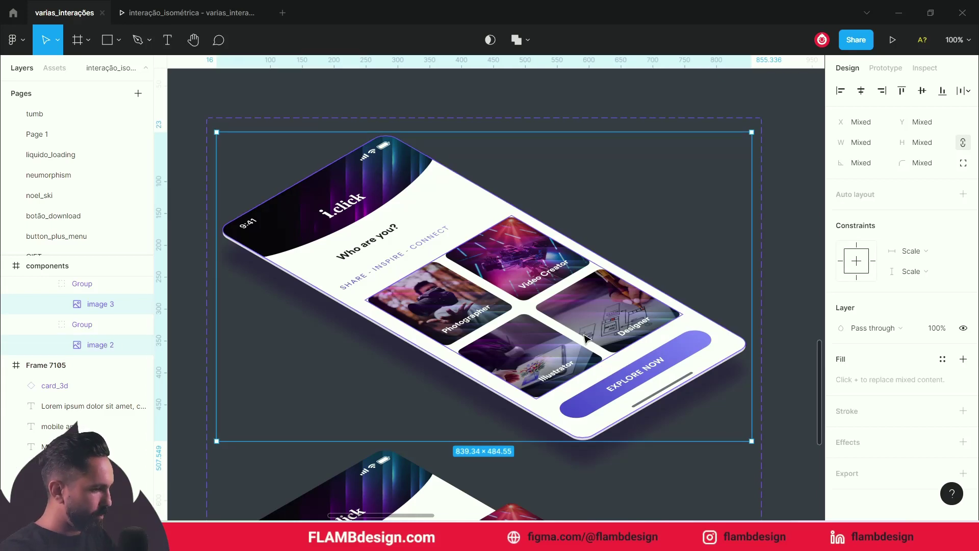
key("Down")
key("Down")
key("Down")
key("Down")
key("Down")
key("Down")
key("Down")
key("Down")
key("Down")
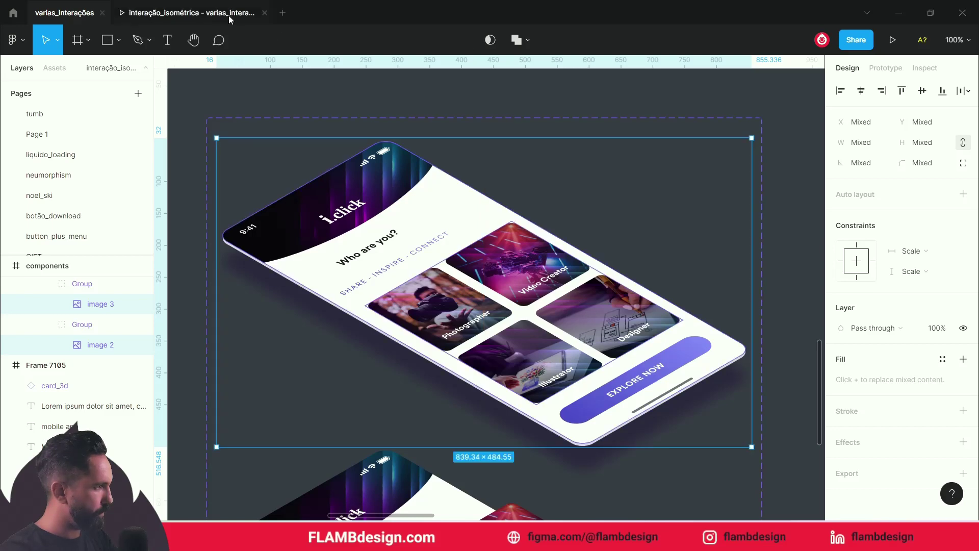
left_click(228, 15)
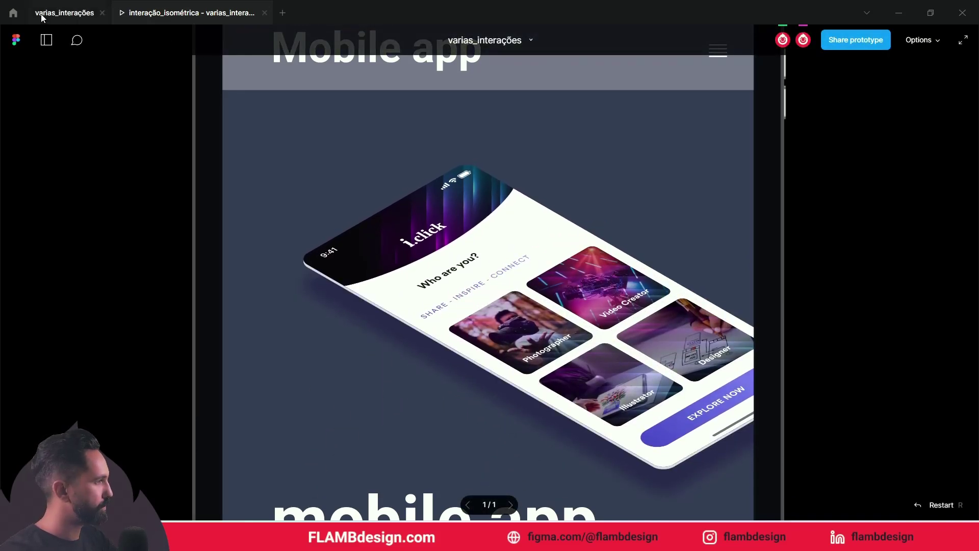
Back in the editor, select the phone group inside card_3d's Default variant.
key("ctrl+Tab")
left_click(789, 308)
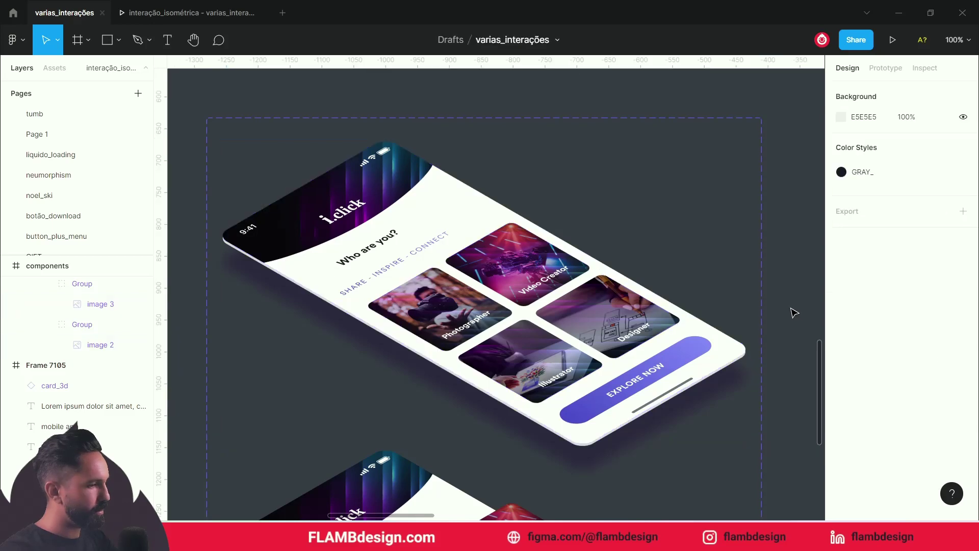
double_click(742, 359)
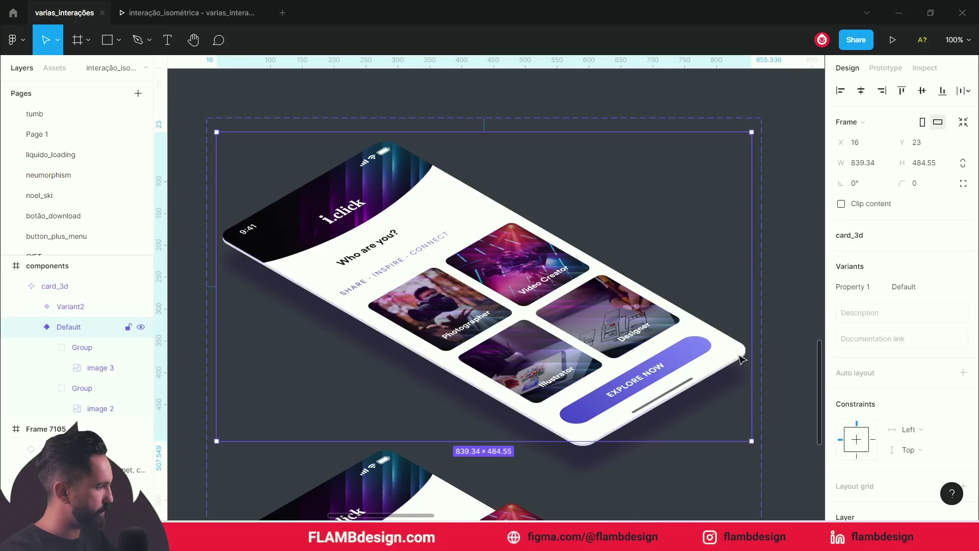
left_click(739, 356)
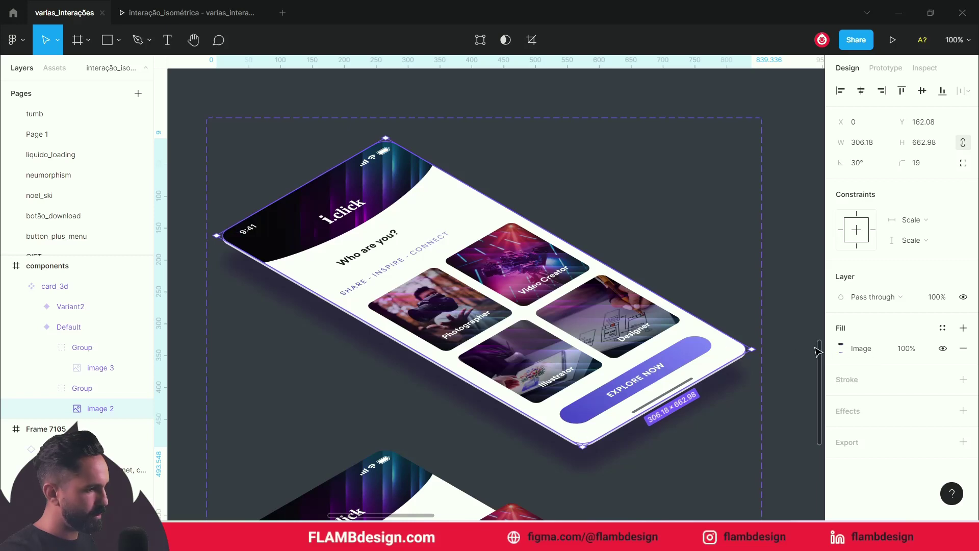
left_click(734, 333)
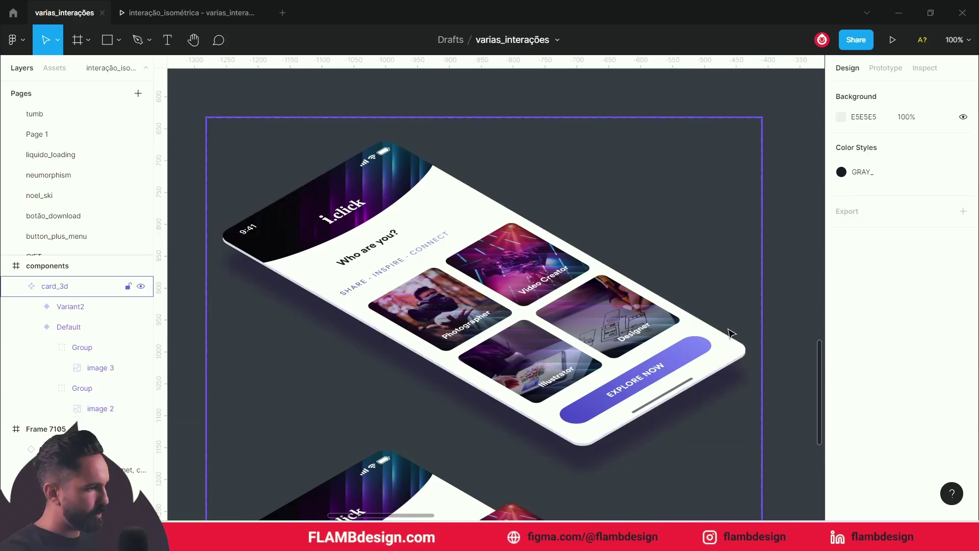
left_click(731, 347)
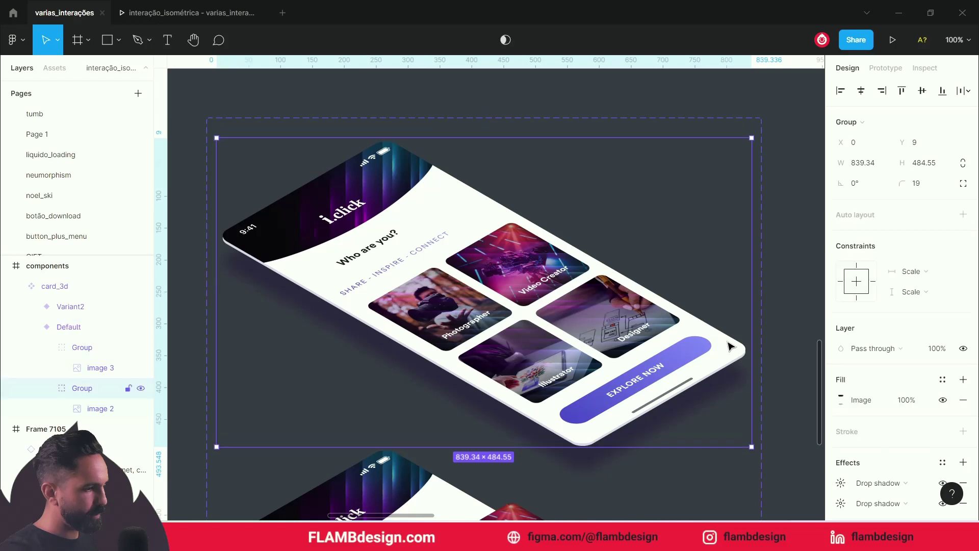
Lower the second drop shadow's Y offset from 42 to 30, preview, and return to the editor.
scroll(901, 401, "down", 1)
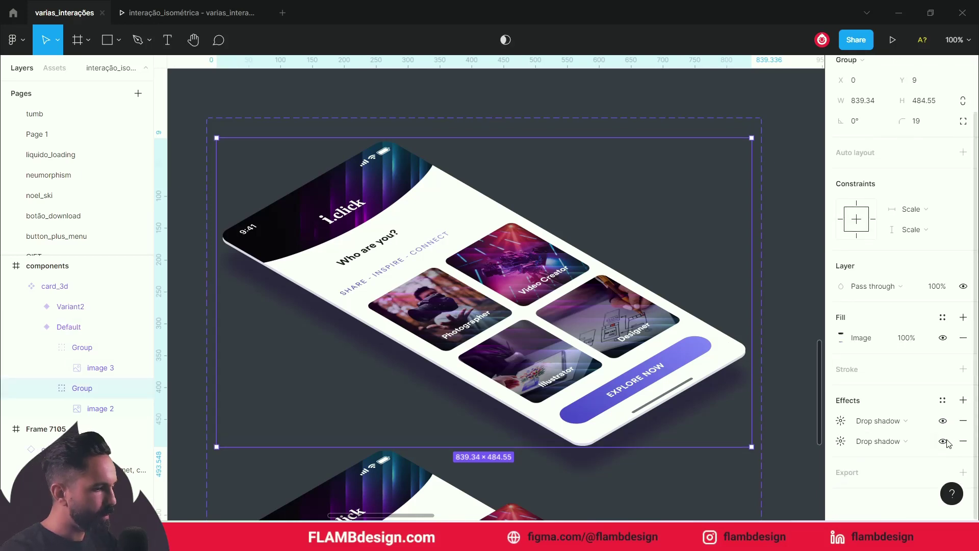
left_click(947, 442)
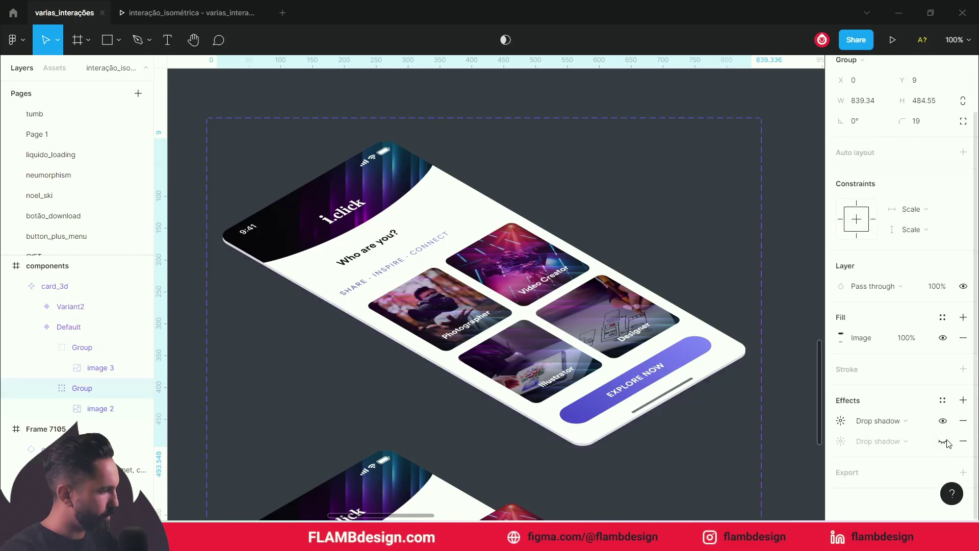
left_click(841, 442)
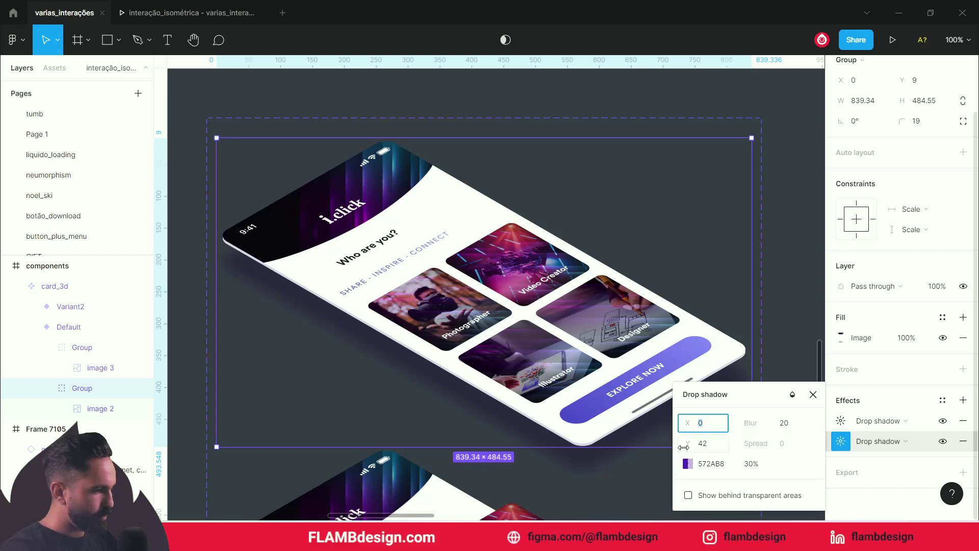
left_click_drag(684, 447, 680, 447)
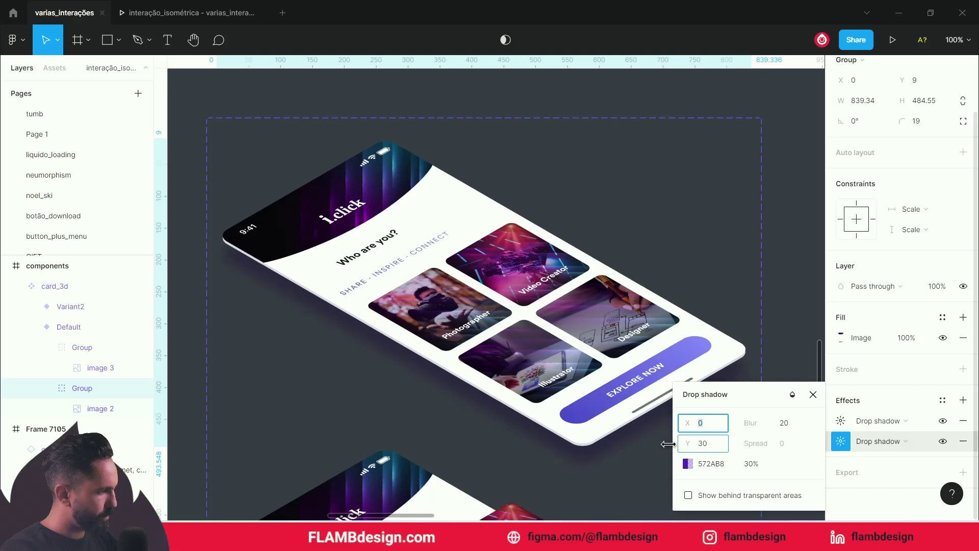
left_click(194, 13)
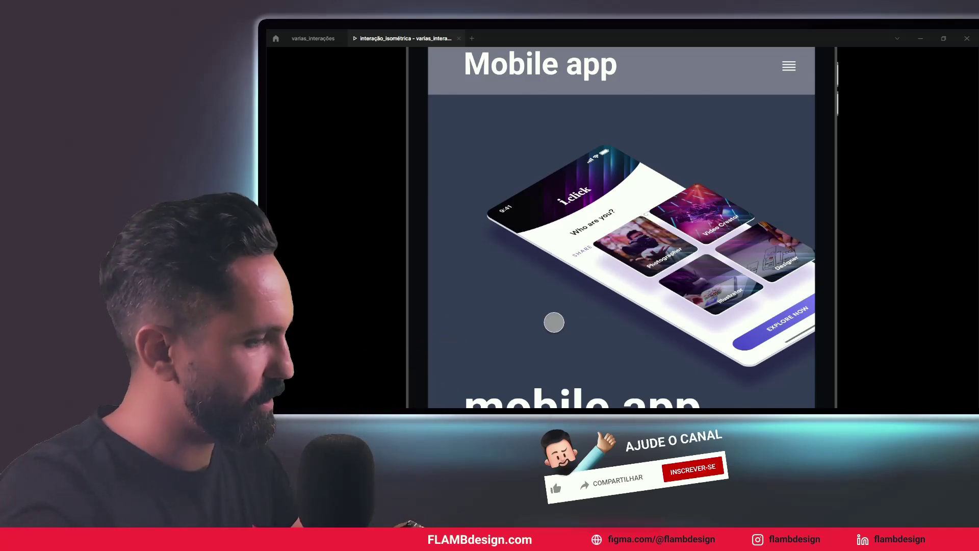
left_click(322, 38)
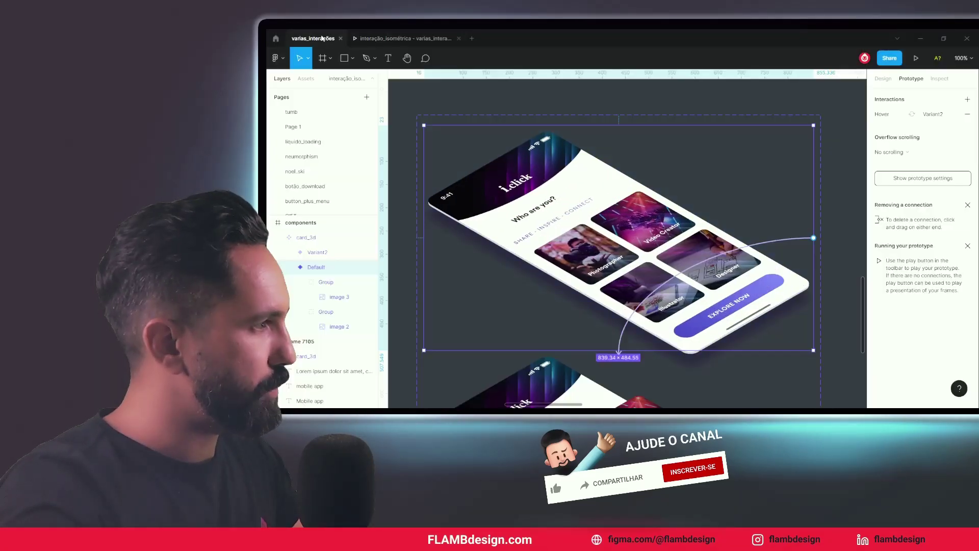
Lengthen the hover smart-animate to Variant2 to 900ms and preview it.
left_click(690, 270)
type("900")
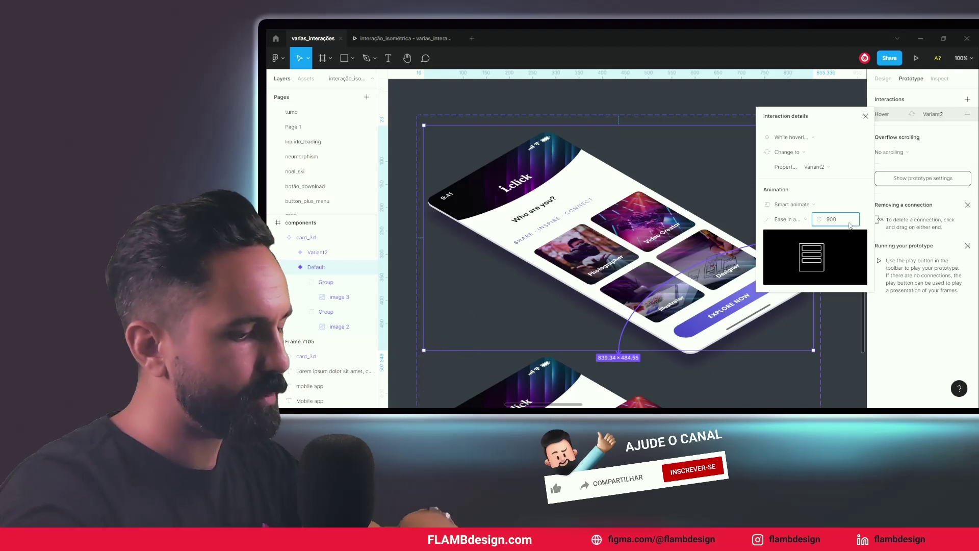
key("Return")
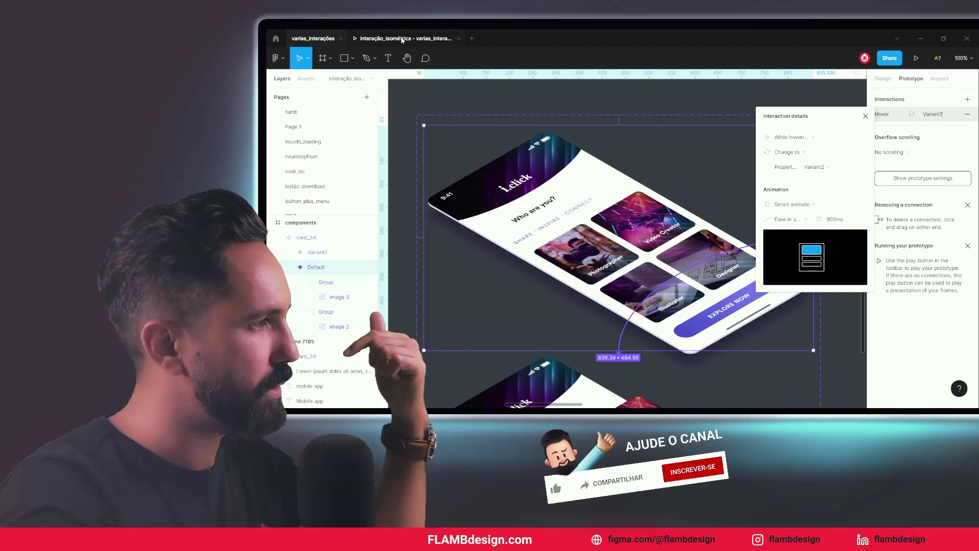
left_click(393, 38)
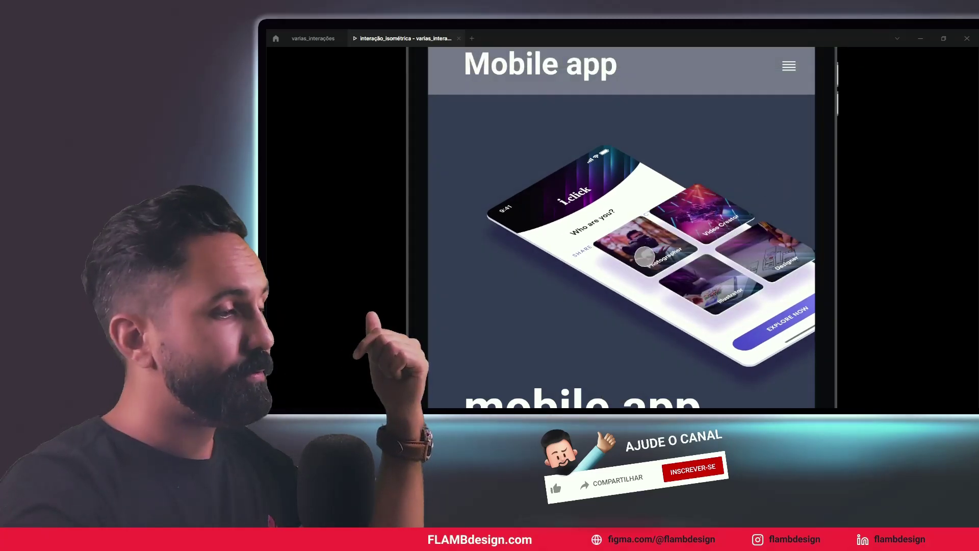